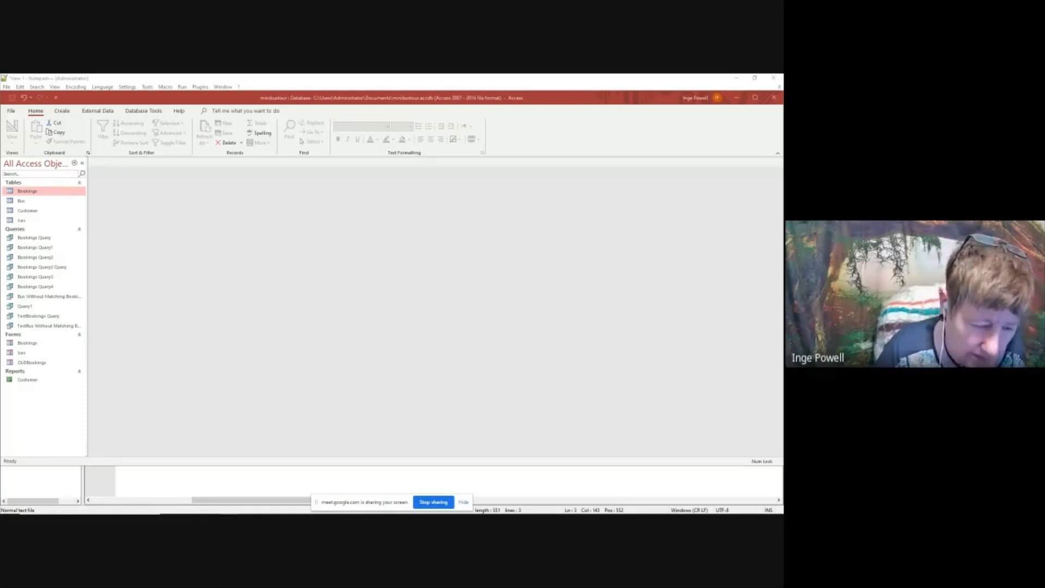
Open the Bookings and Ices tables to review their records, and close both
double_click(38, 191)
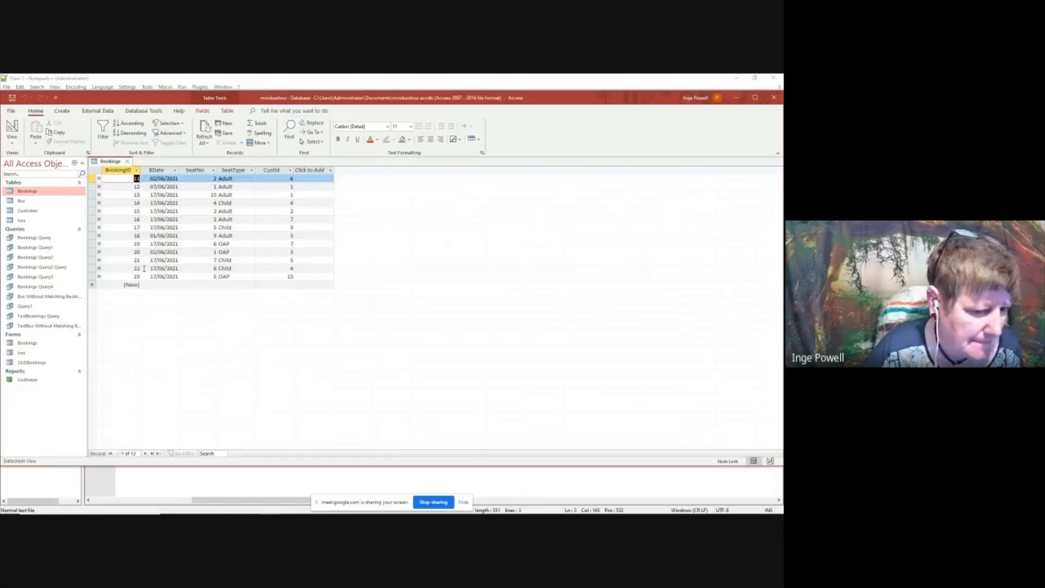
double_click(21, 220)
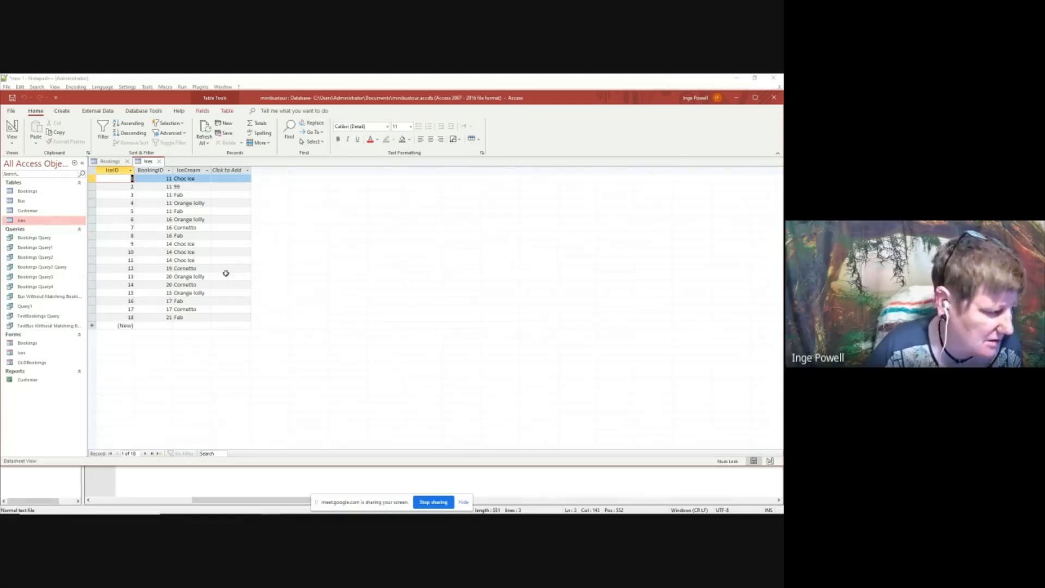
click(159, 161)
click(127, 162)
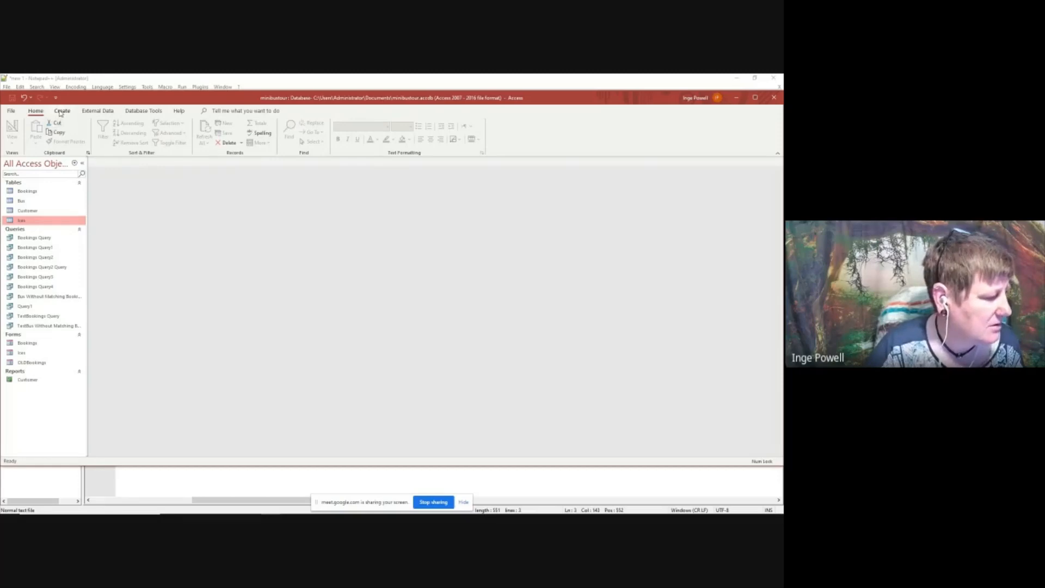
Start a query with the Simple Query Wizard and include all fields from the Bookings and Ices tables
click(61, 112)
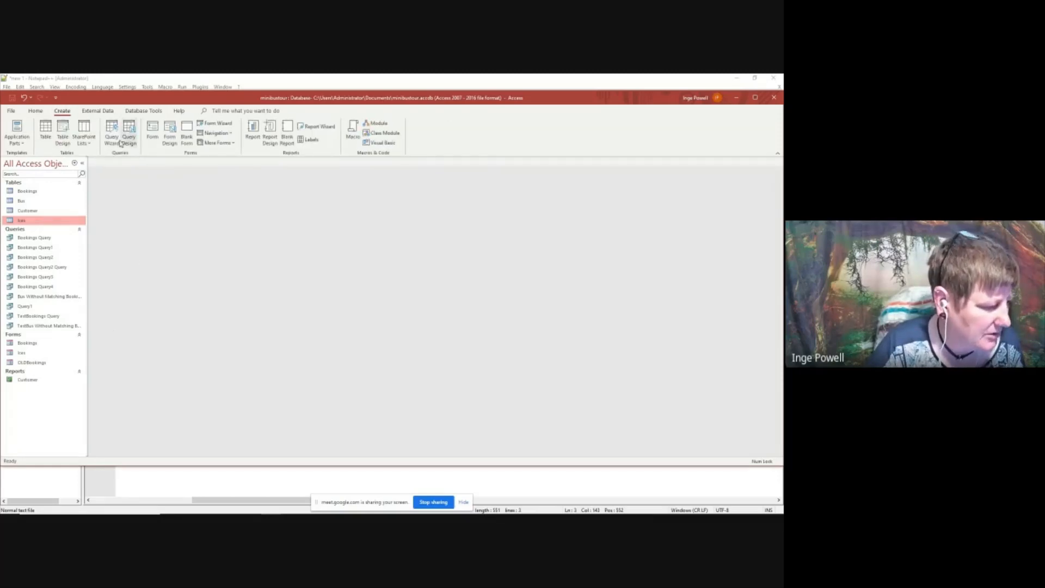
click(115, 139)
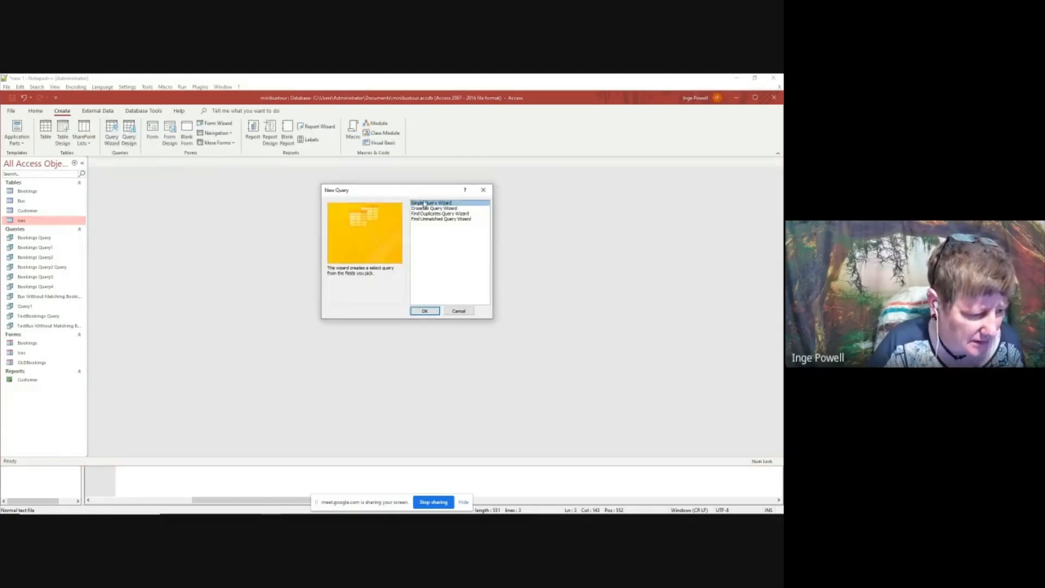
click(424, 311)
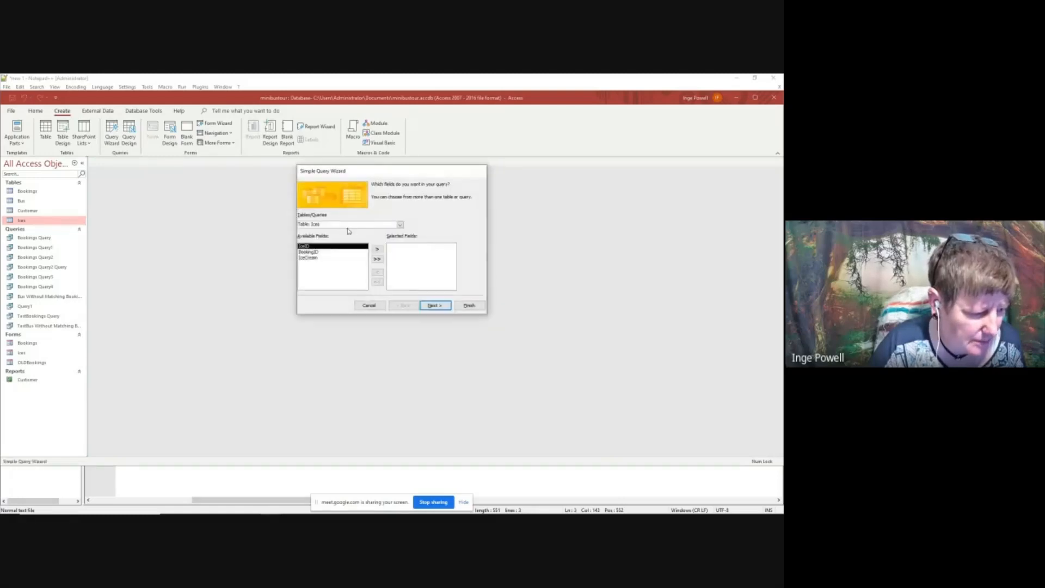
click(400, 224)
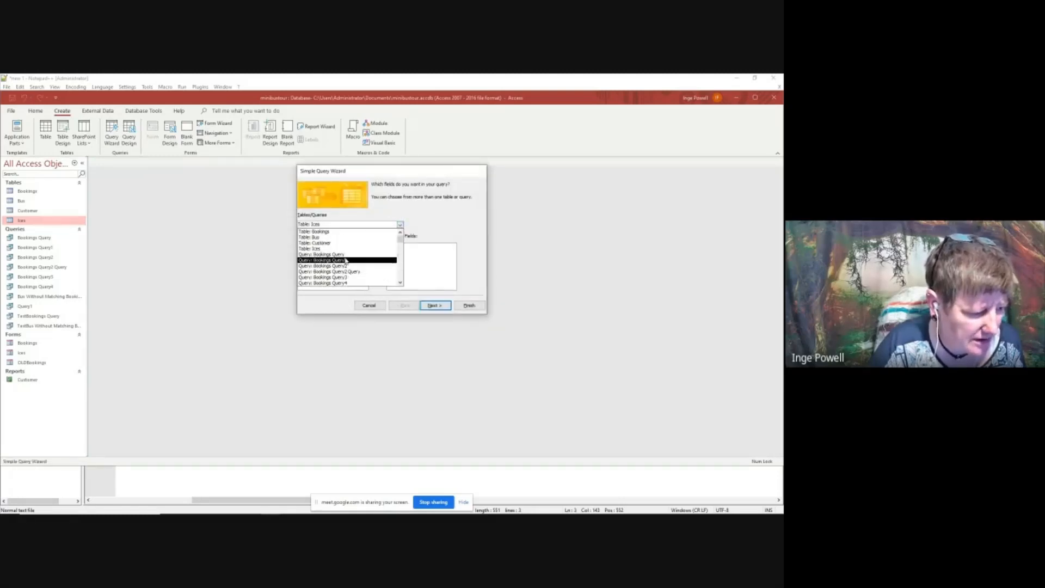
click(329, 234)
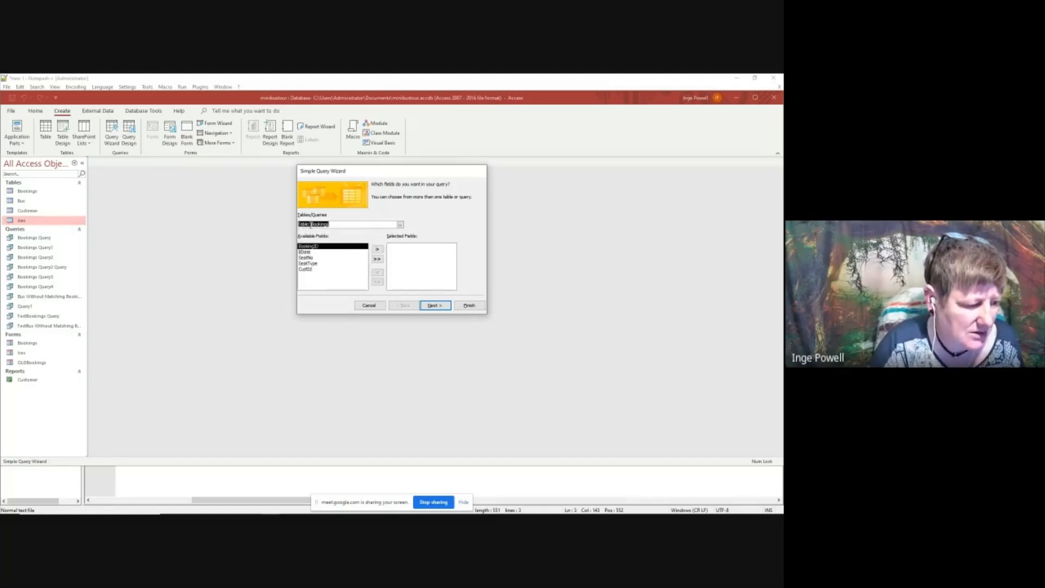
click(376, 259)
click(400, 224)
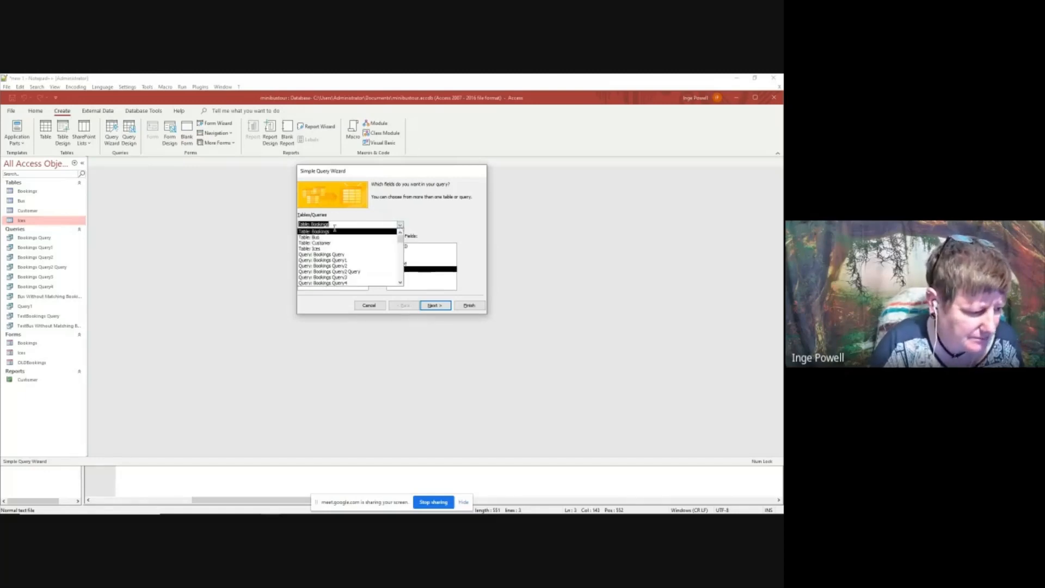
click(318, 252)
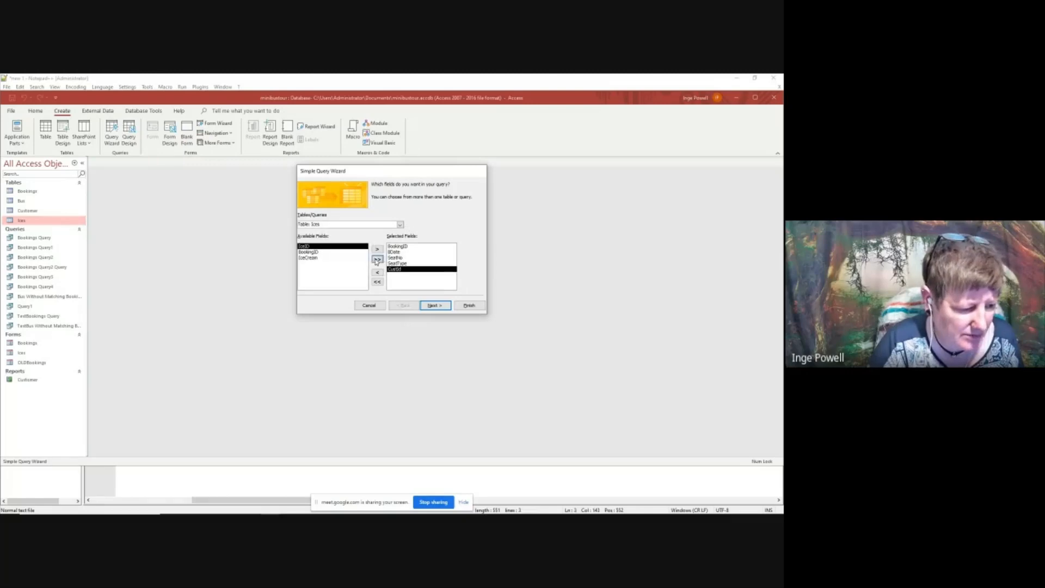
click(376, 259)
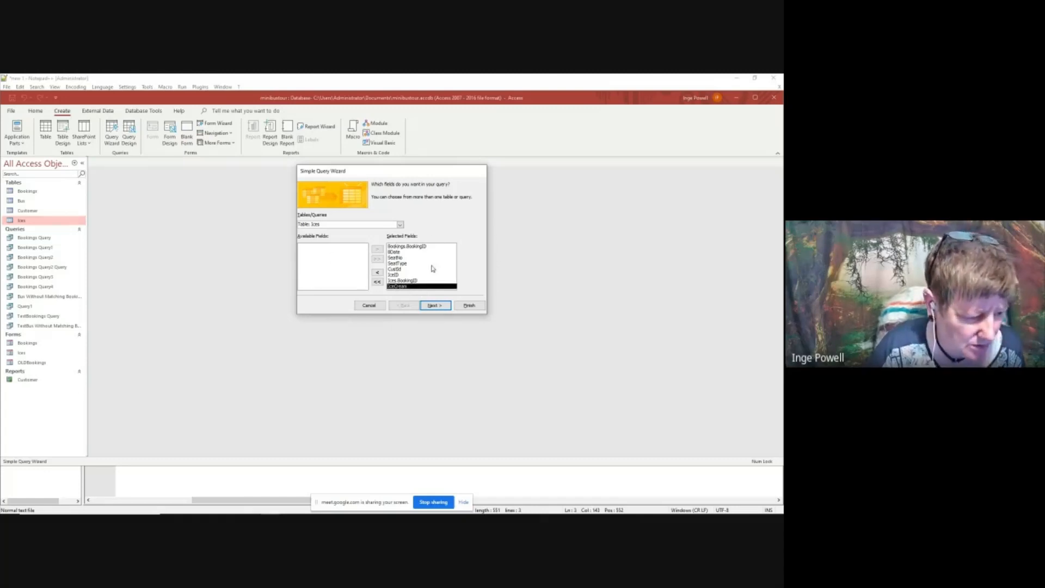
Make it a summary query that counts records in Ices, with dates grouped by unique date/time, and finish the wizard
click(434, 305)
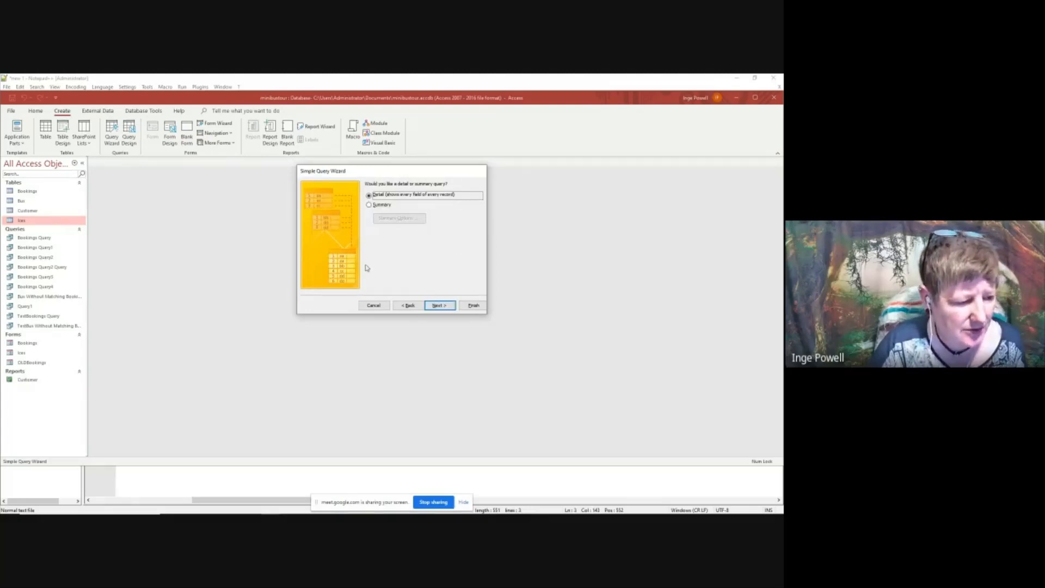
click(369, 205)
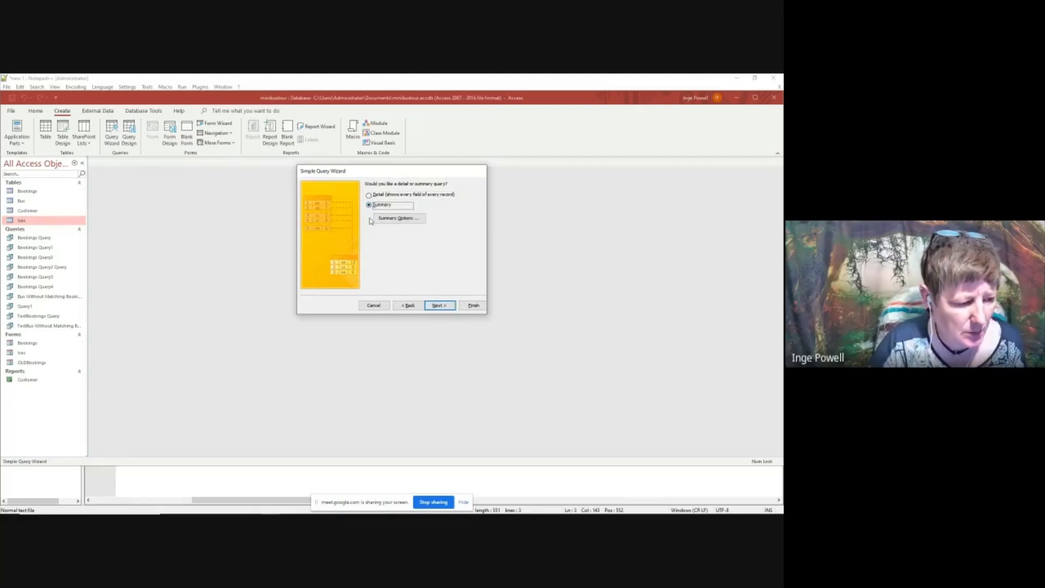
click(399, 218)
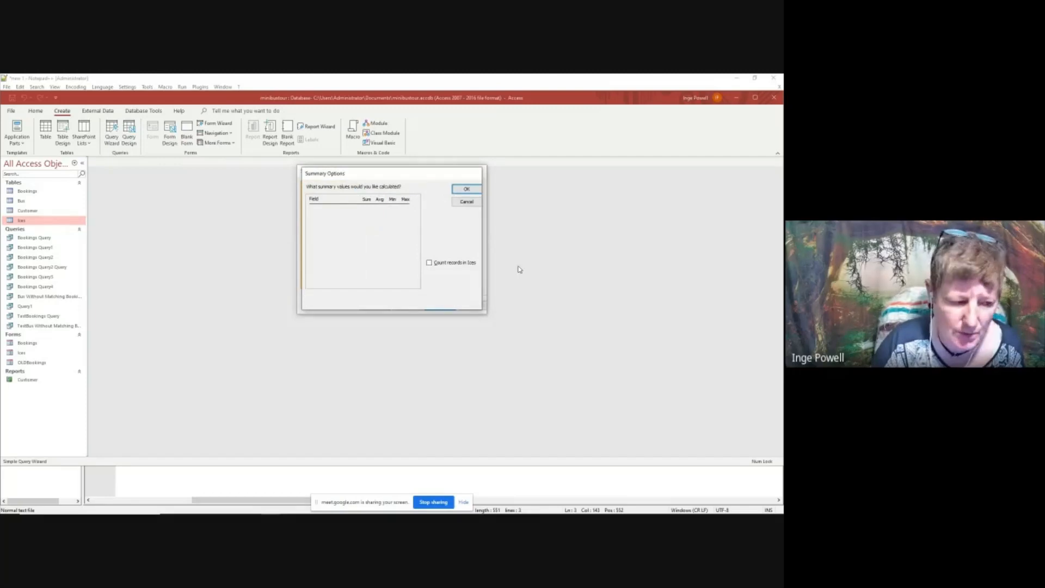
click(429, 262)
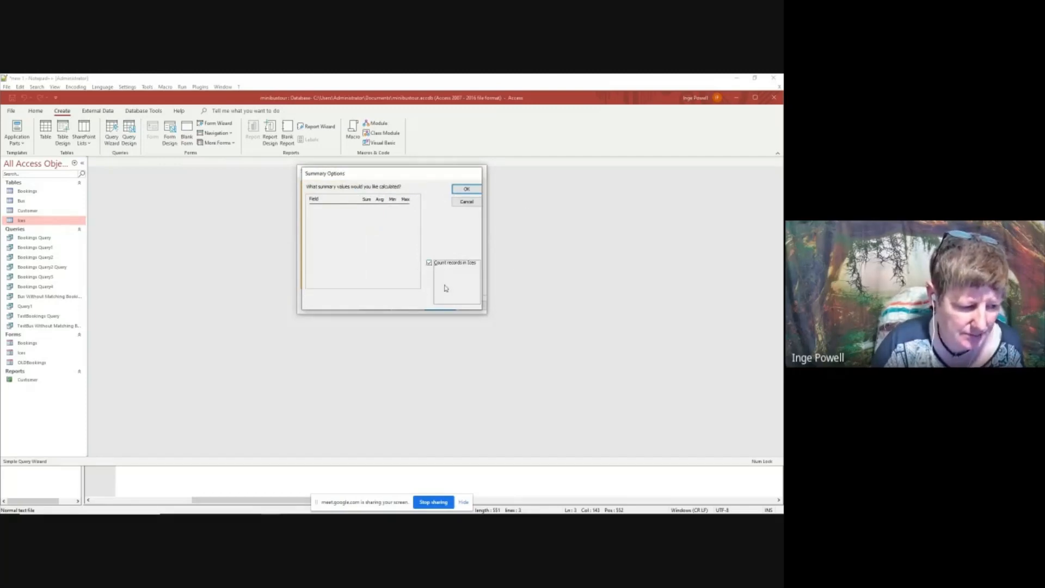
click(467, 189)
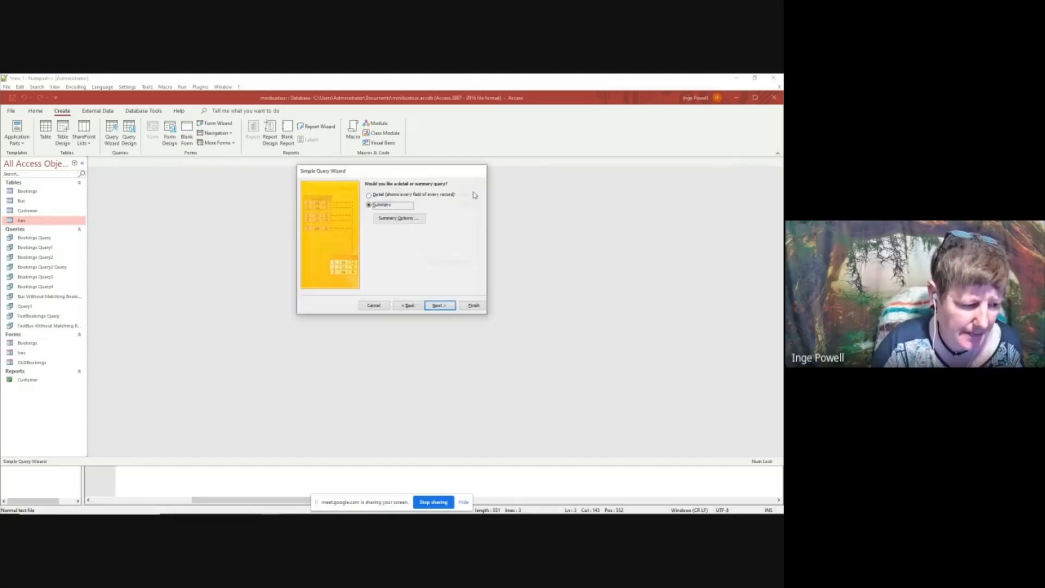
click(451, 307)
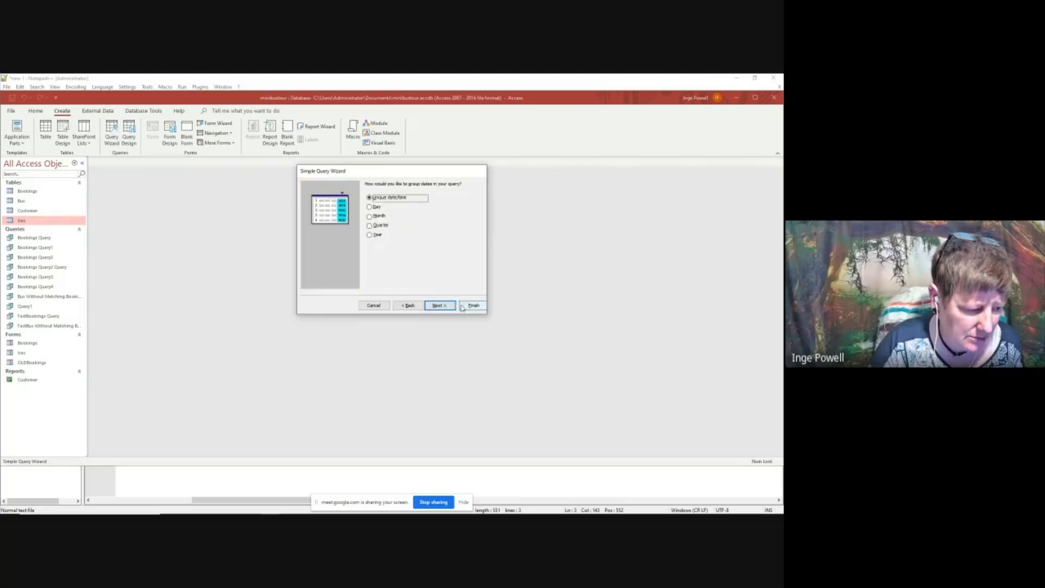
click(473, 305)
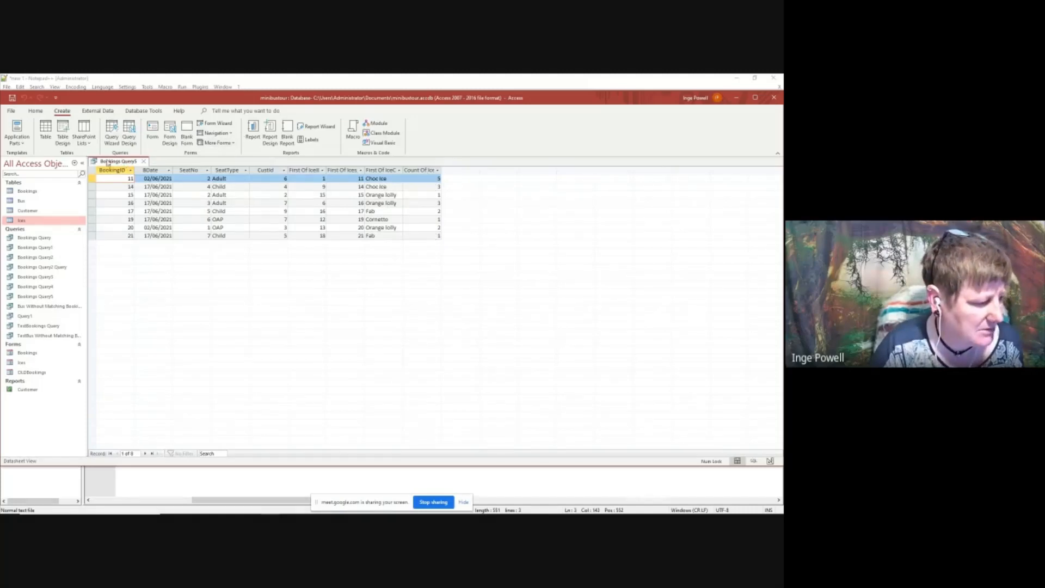
In the query's design, hide the First Of columns for IceID, the Ices BookingID and IceCream from the output
right_click(129, 163)
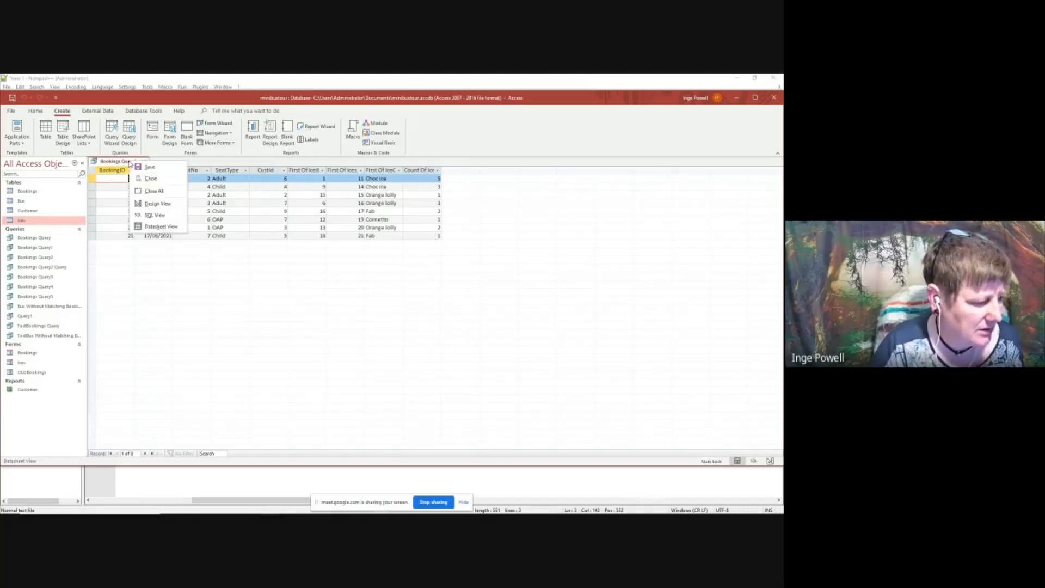
click(146, 204)
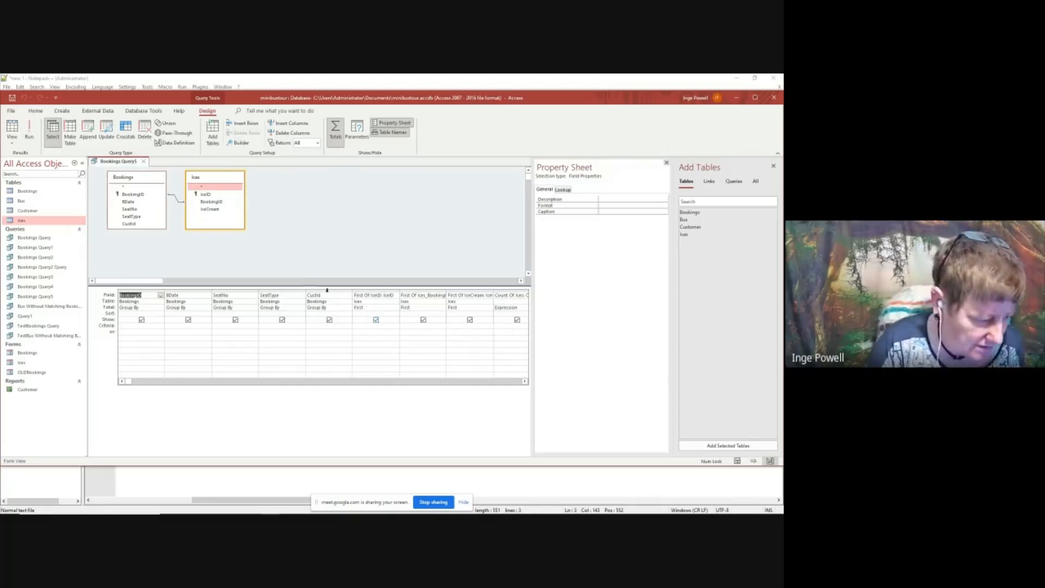
click(376, 321)
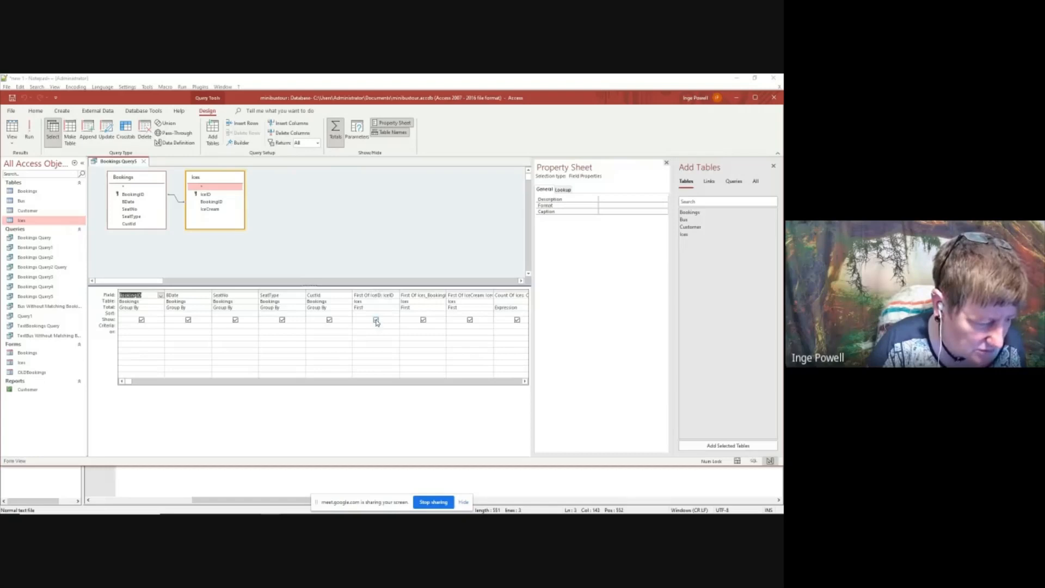
click(424, 321)
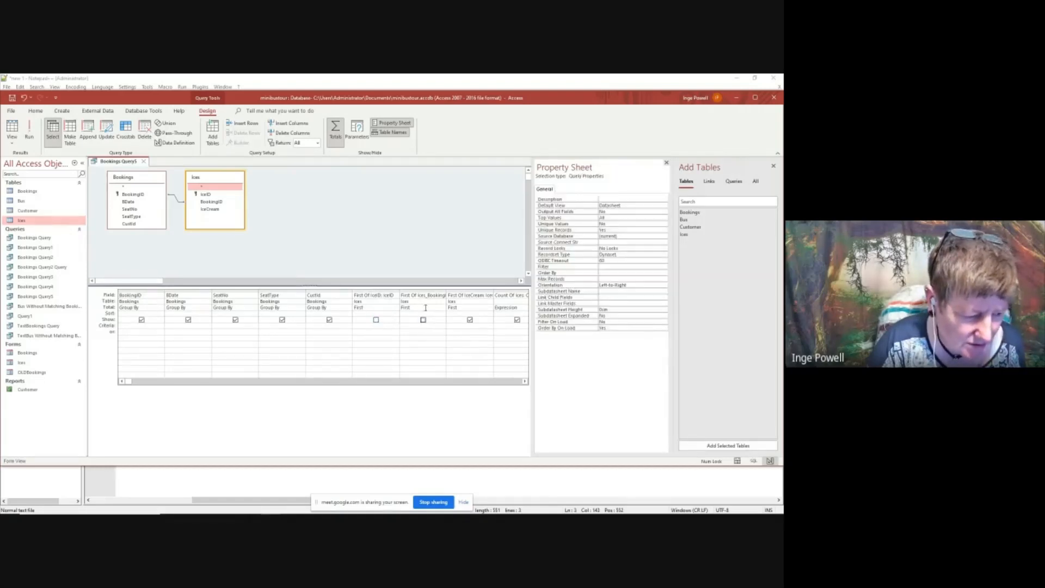
click(470, 320)
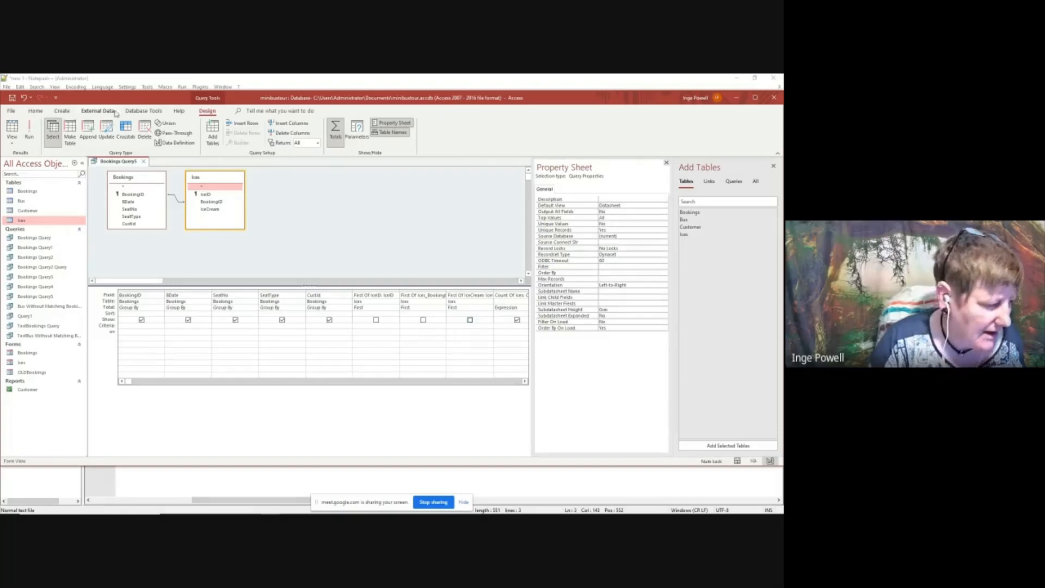
Save the modified query design, run the query and close its results
right_click(126, 162)
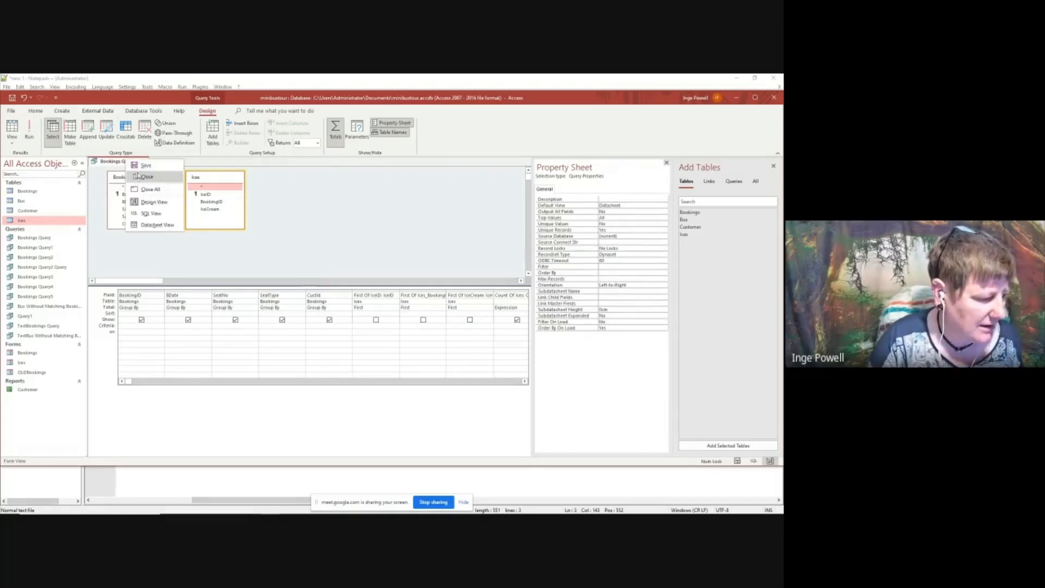
click(137, 166)
click(30, 131)
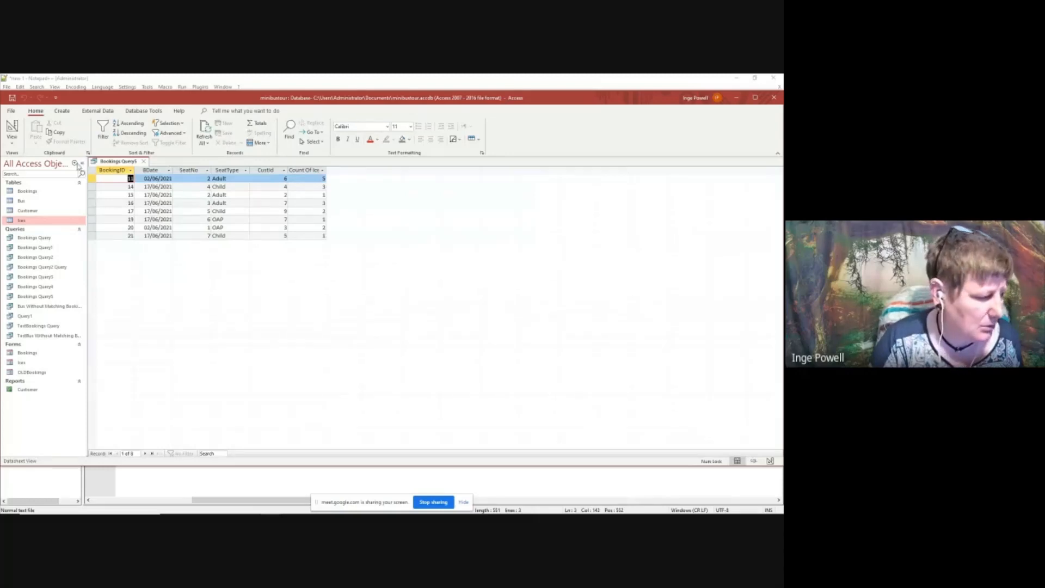
click(144, 164)
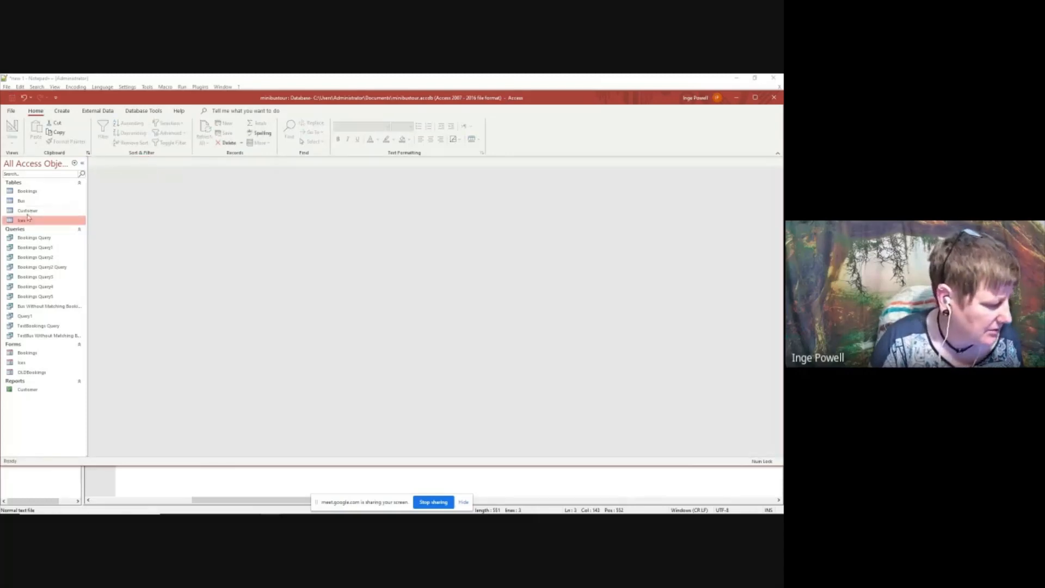
Reopen Bookings Query5 for design editing and widen its Count Of Ices column to show the whole expression
right_click(36, 297)
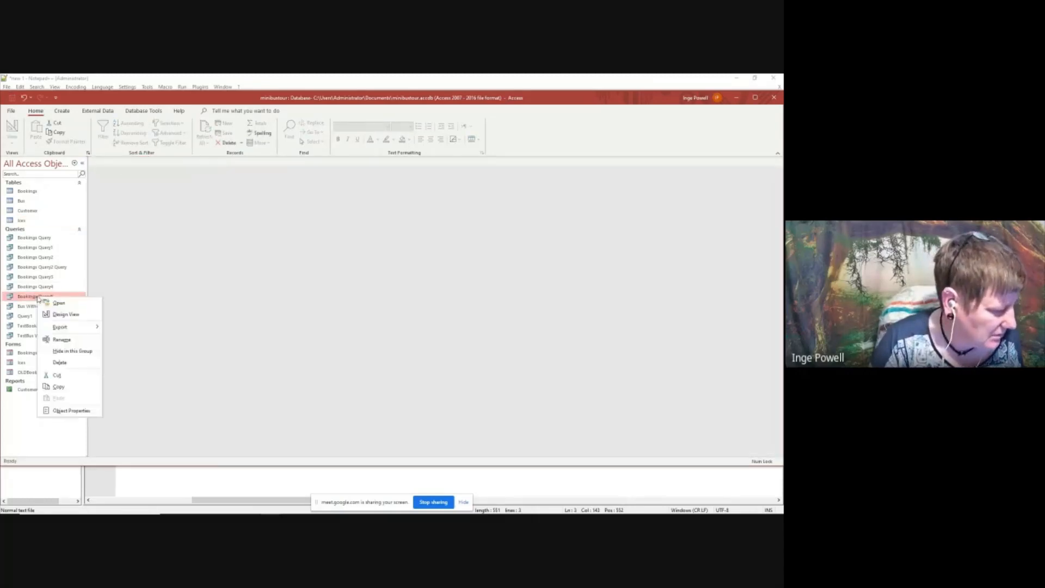
click(63, 314)
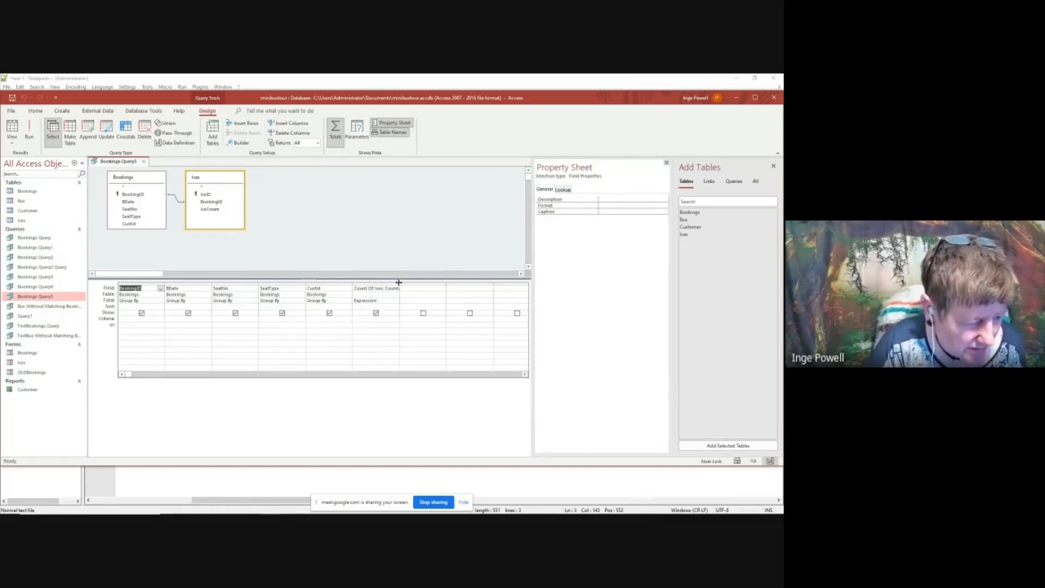
drag(399, 282, 419, 284)
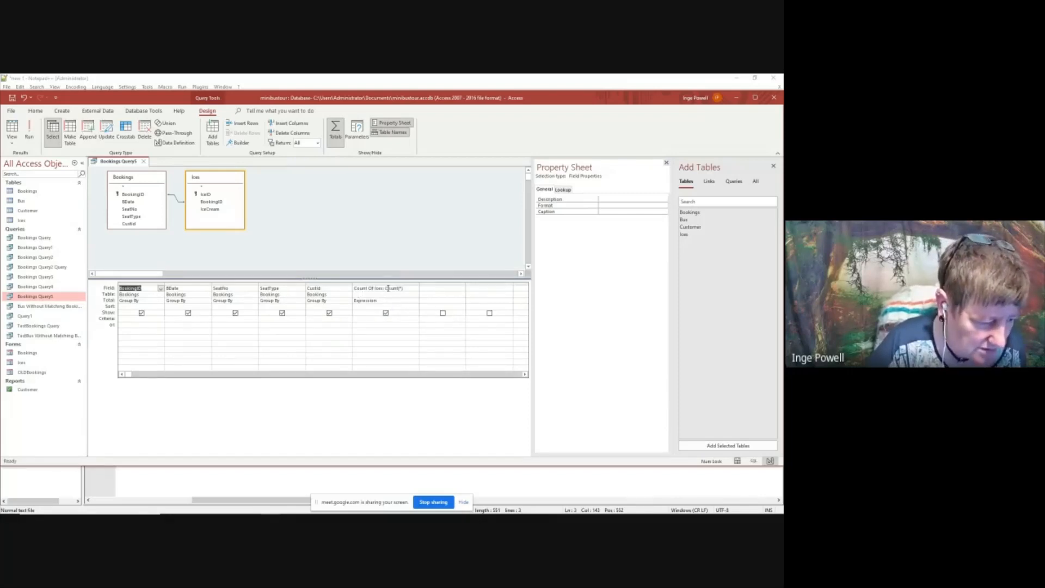
Start a new calculated column named Total Price after Count Of Ices, with its Total row set to Expression
click(437, 290)
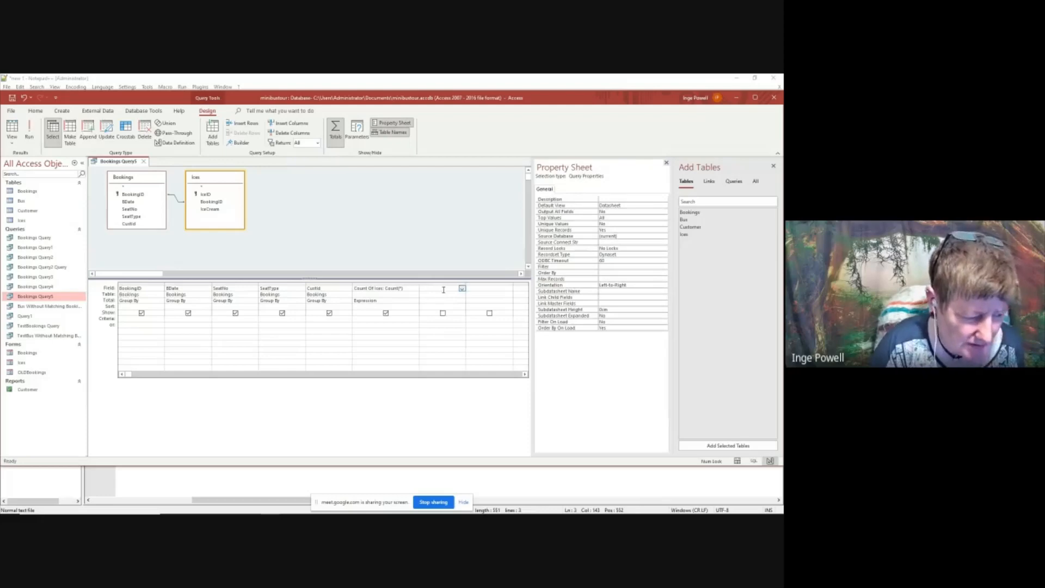
click(447, 300)
click(462, 301)
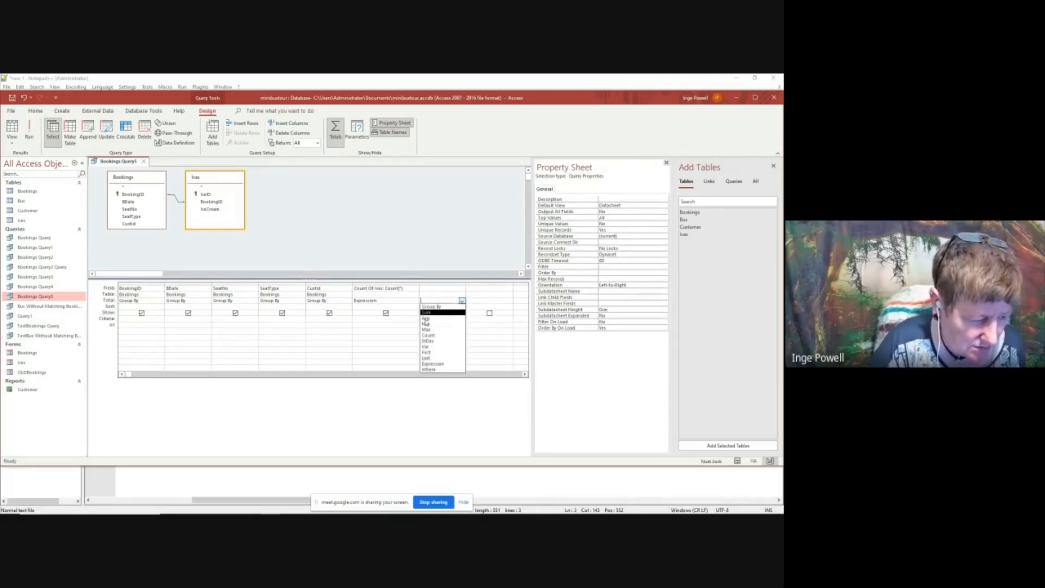
click(444, 363)
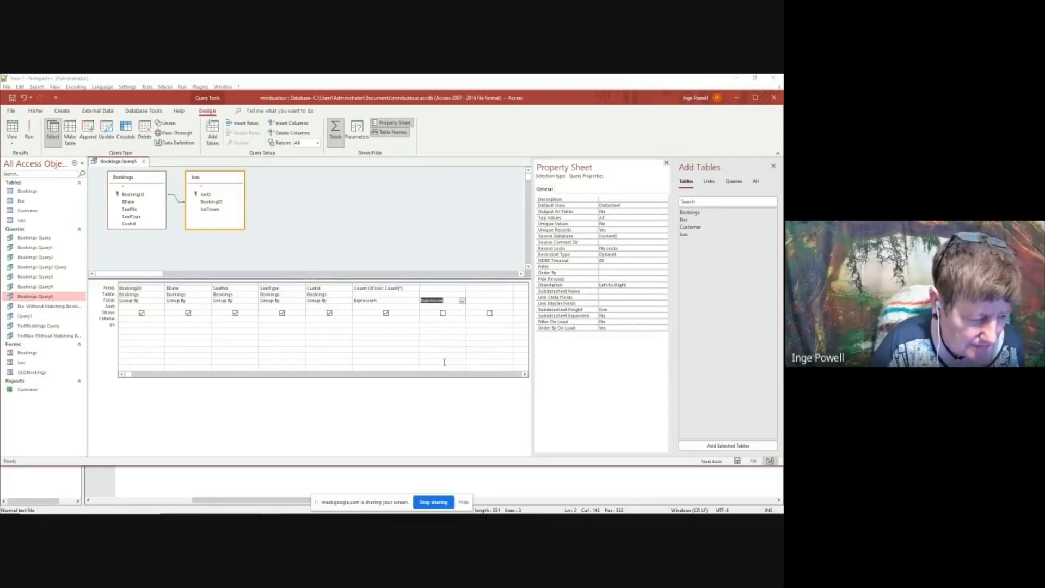
click(428, 291)
text(Total Price:)
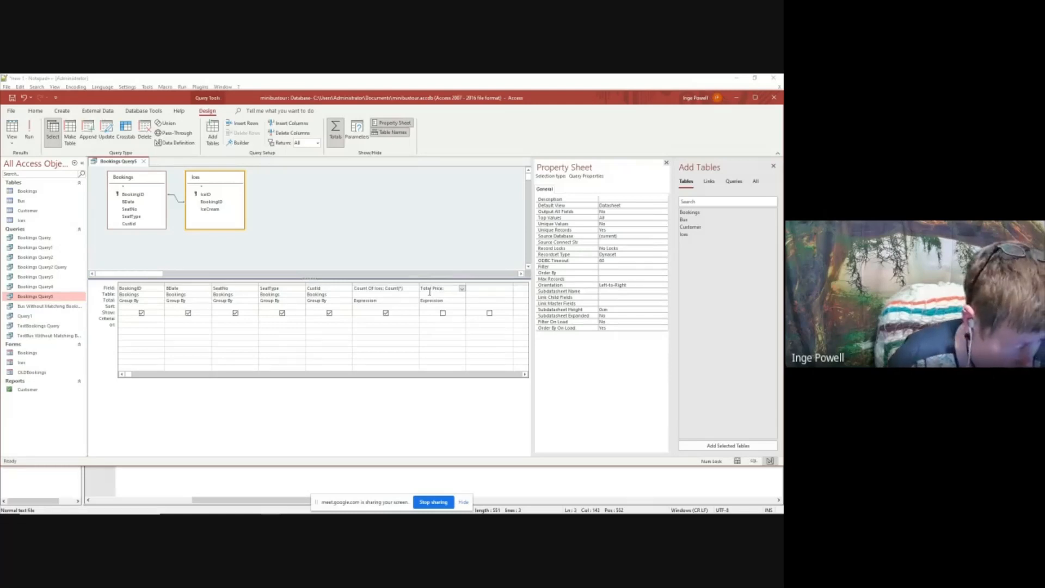
Widen the Total Price column and complete its expression as 12+(Count([Ices].[IceID])*1.5)
click(462, 288)
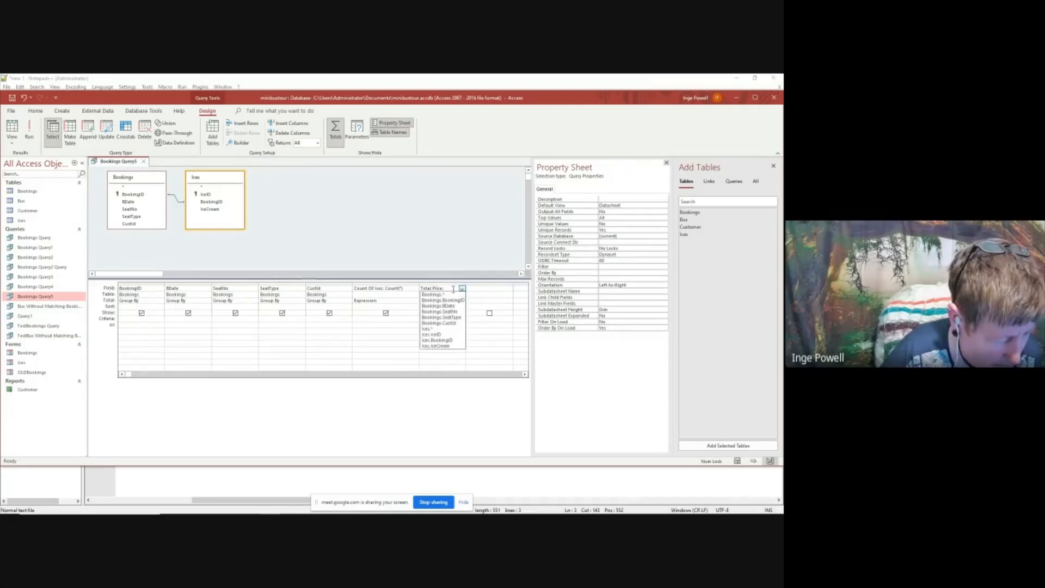
drag(466, 283, 528, 283)
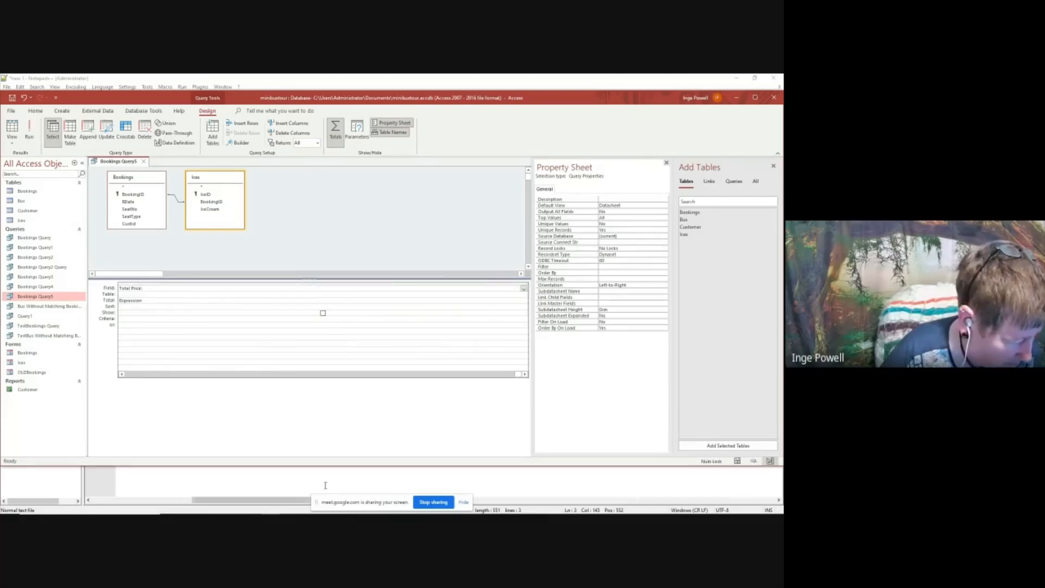
click(121, 374)
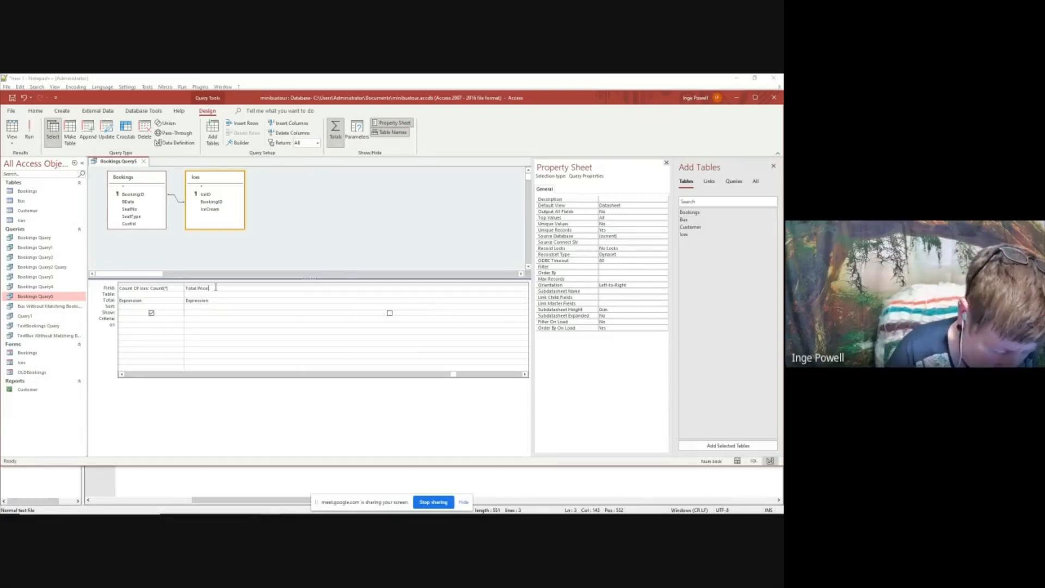
text(:12 +)
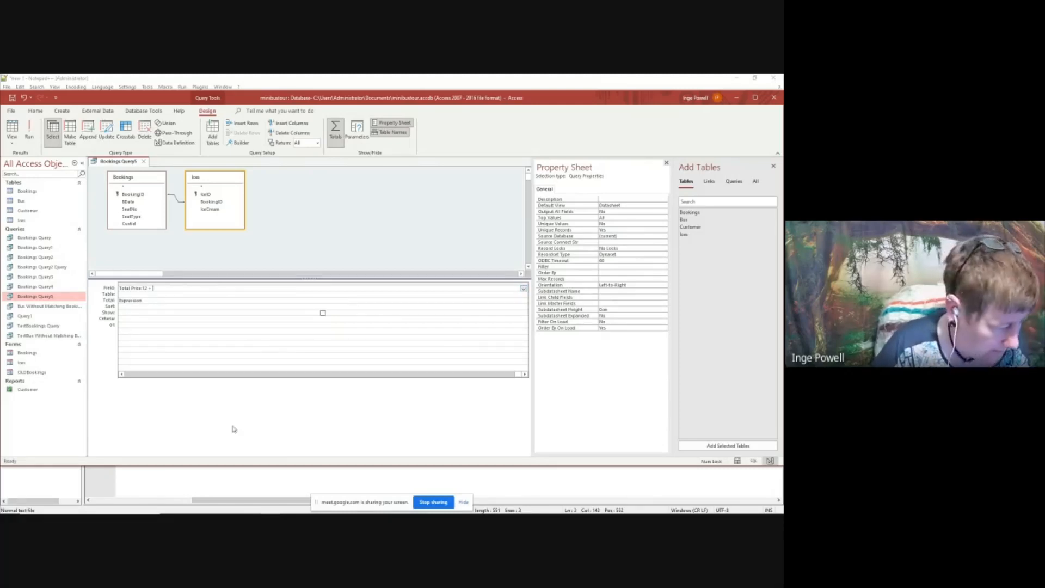
click(122, 374)
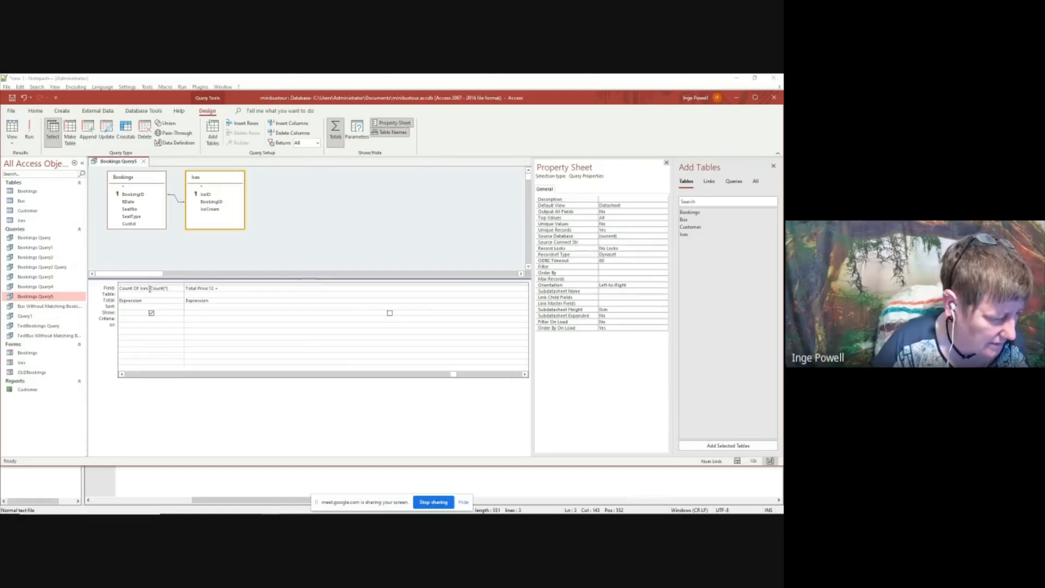
click(219, 287)
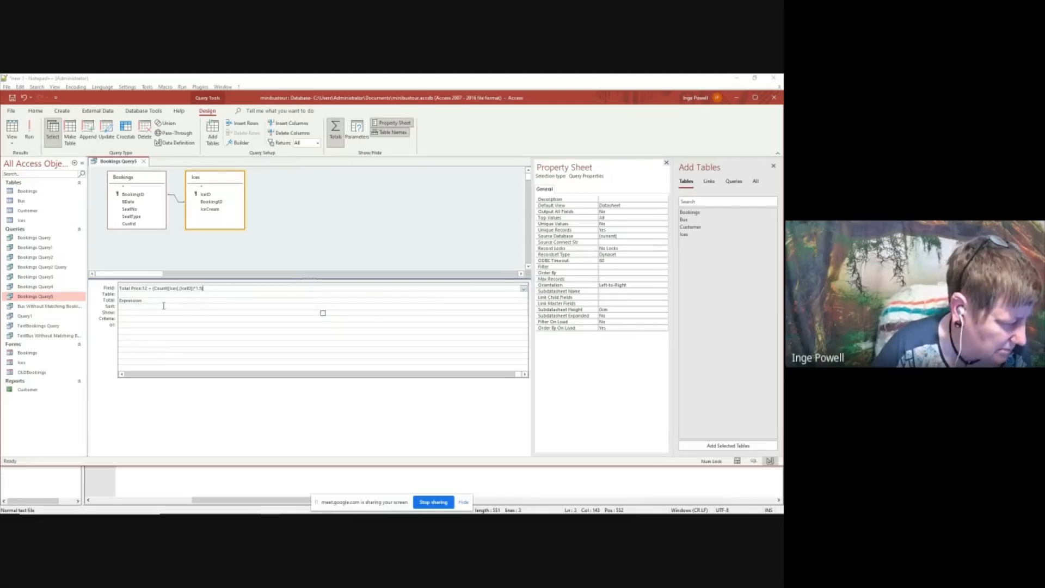
click(189, 308)
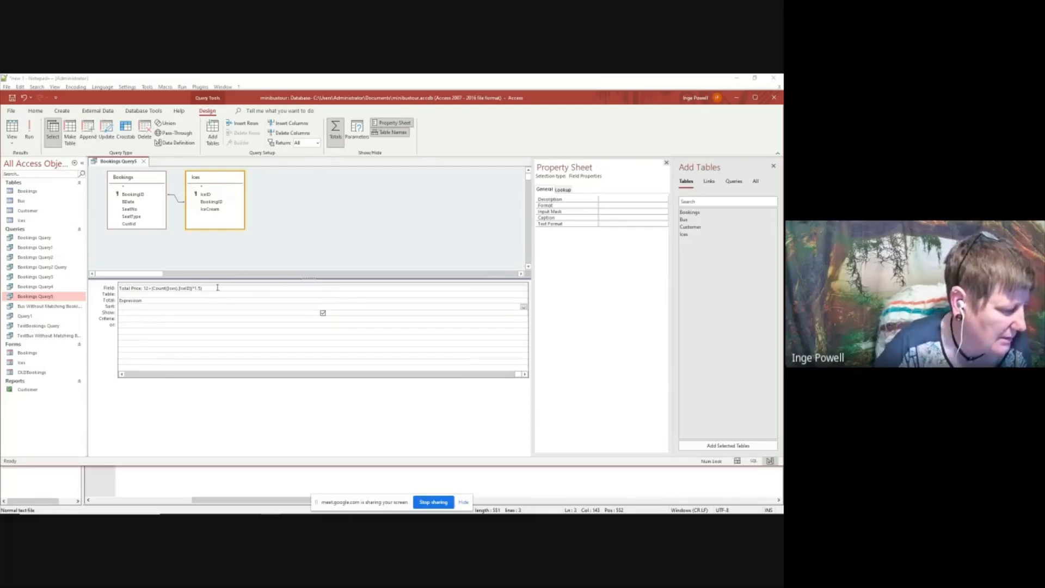
Save the query with its Total Price column and run it
right_click(106, 161)
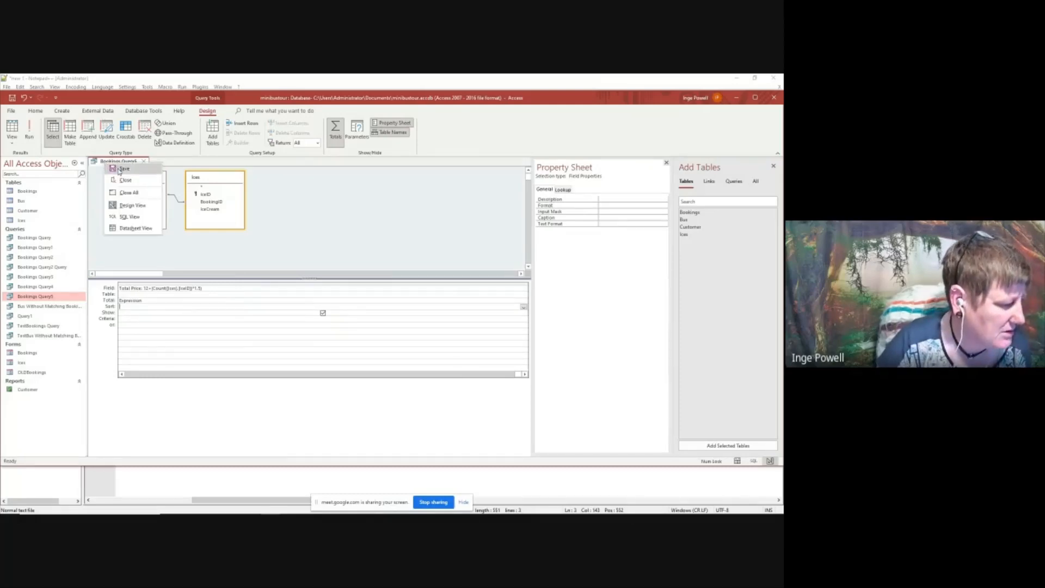
click(121, 169)
click(29, 133)
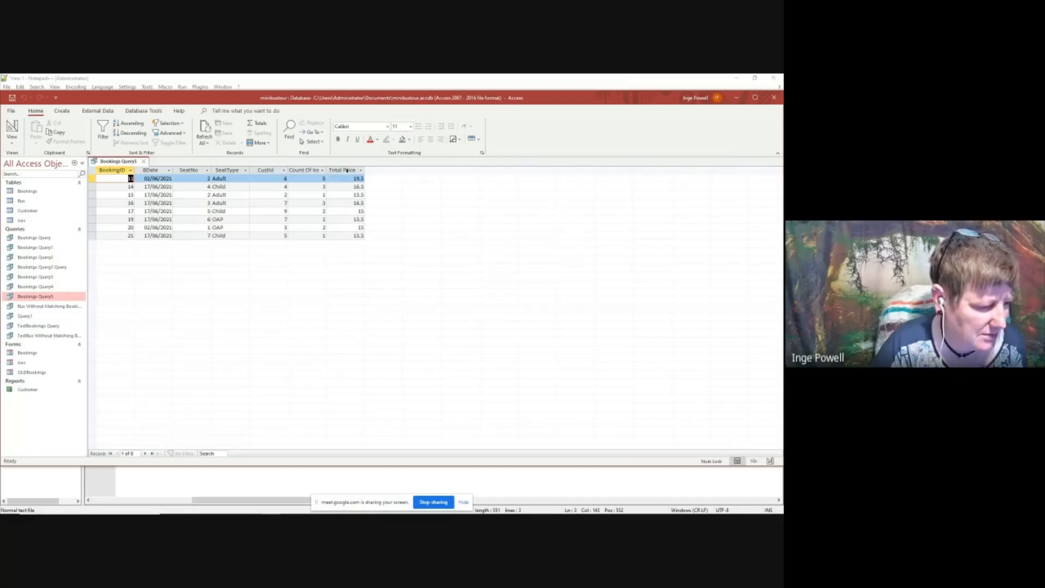
Back in the query's design, set the Bookings–Ices join to include all records from Bookings and only matching ones from Ices
right_click(124, 162)
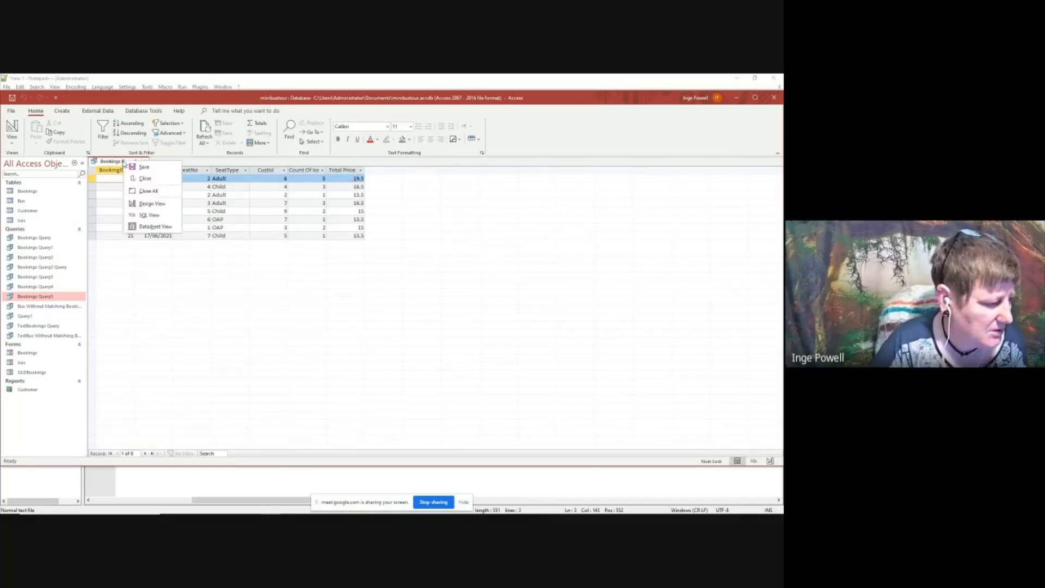
click(148, 204)
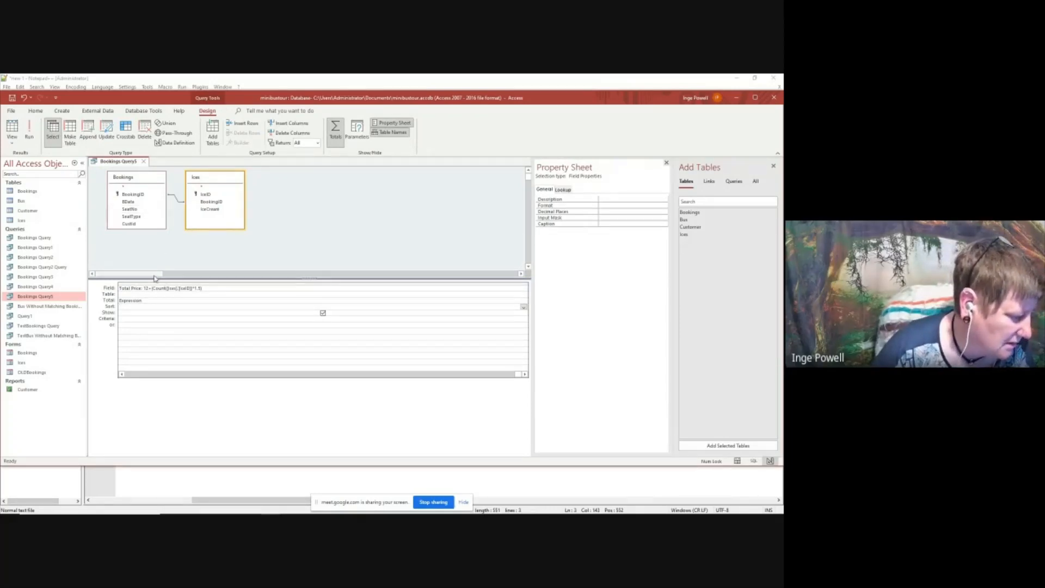
click(122, 374)
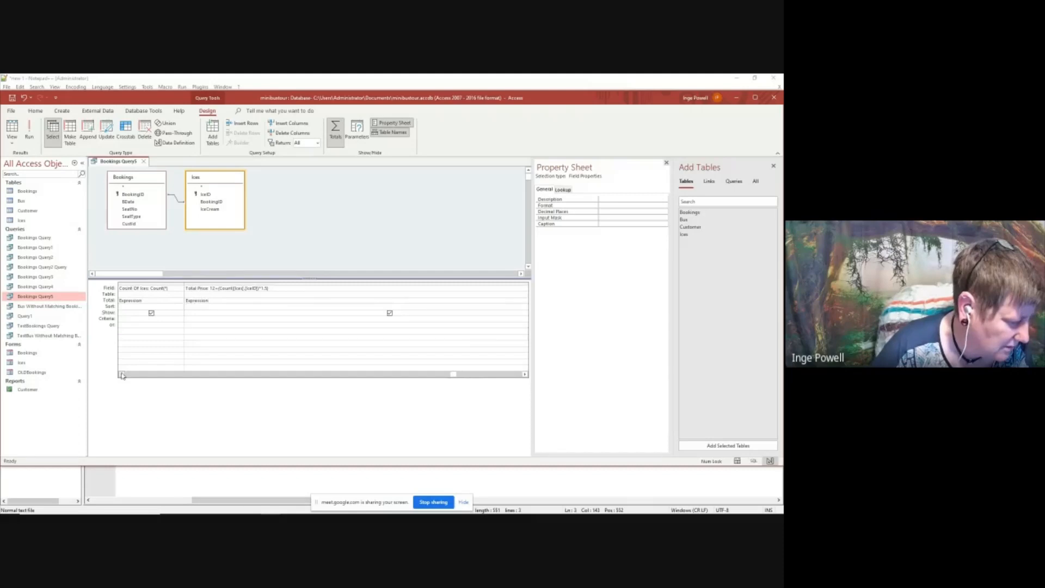
click(166, 288)
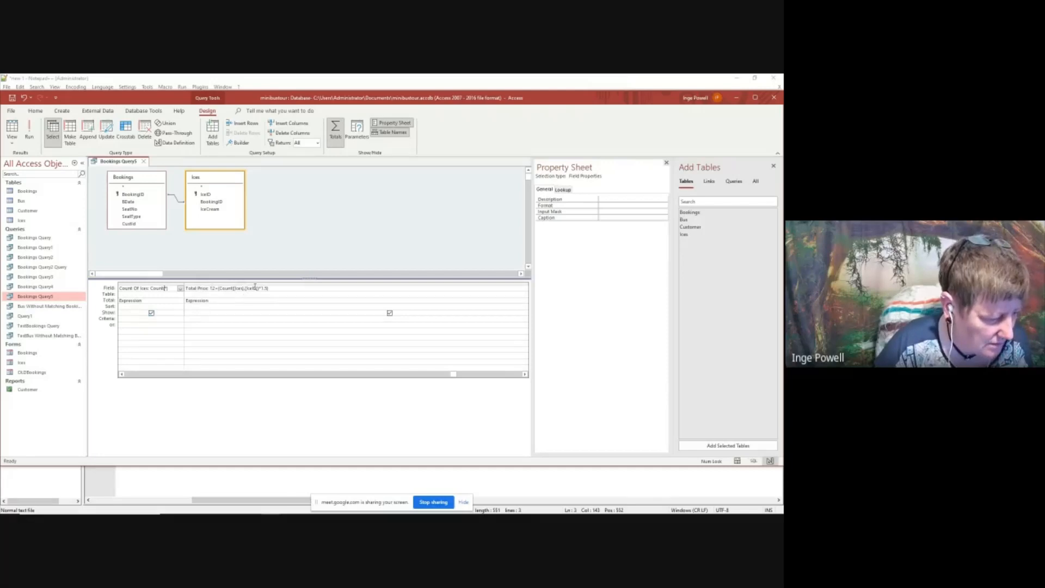
click(178, 202)
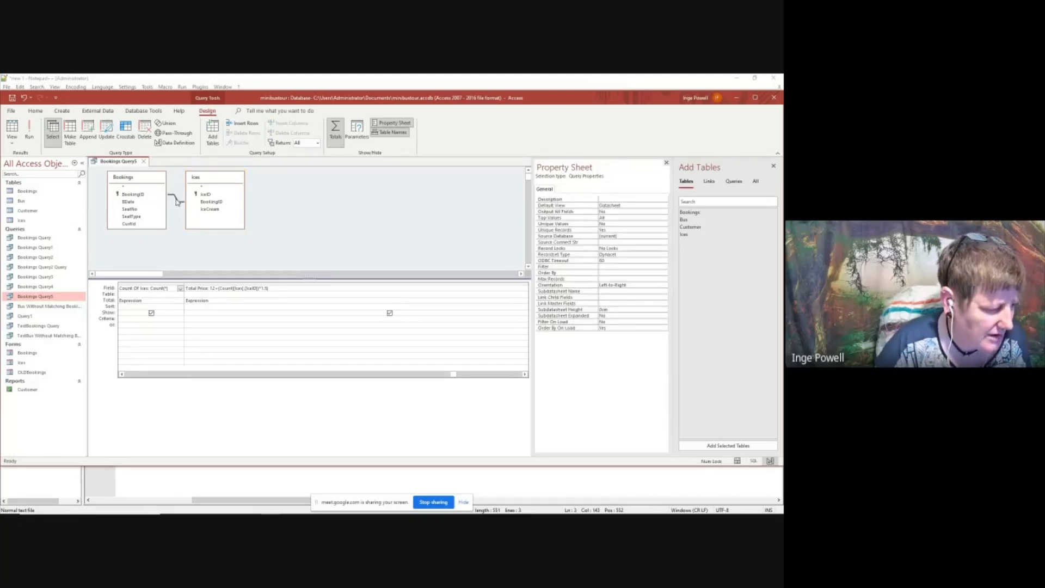
right_click(178, 202)
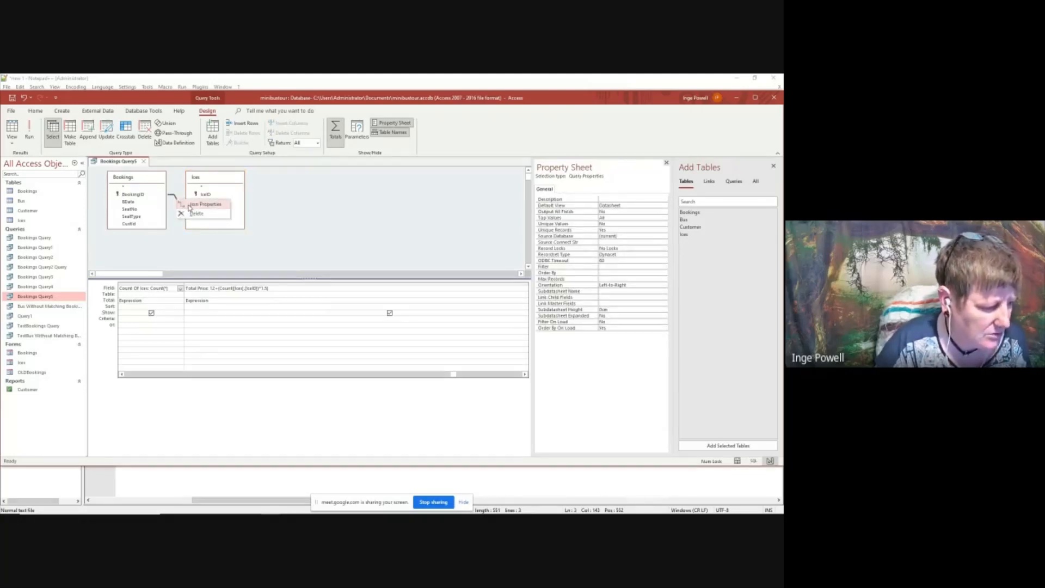
click(204, 204)
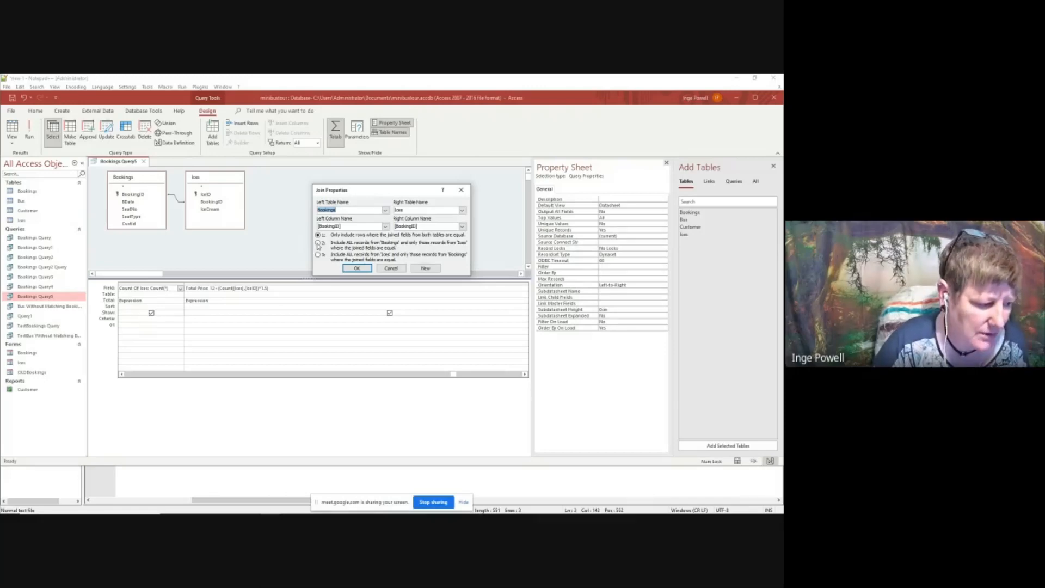
click(318, 242)
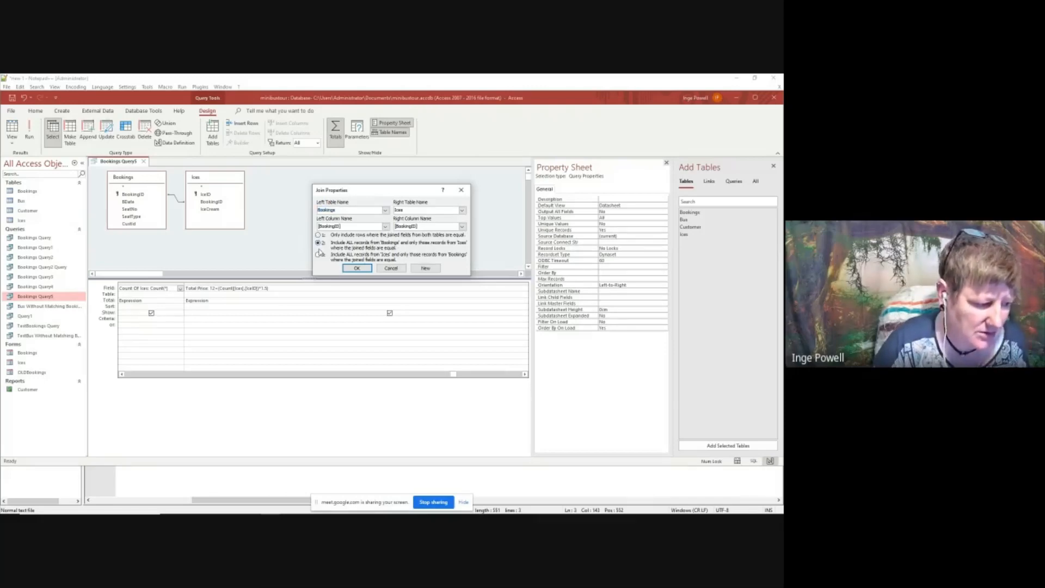
click(356, 268)
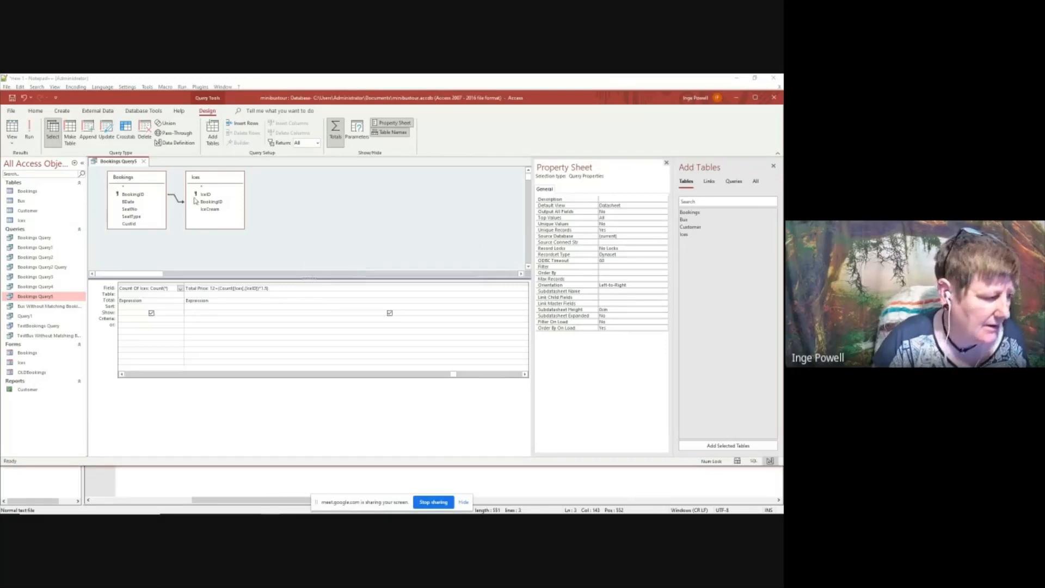
Save the query with the changed join and run it
right_click(131, 165)
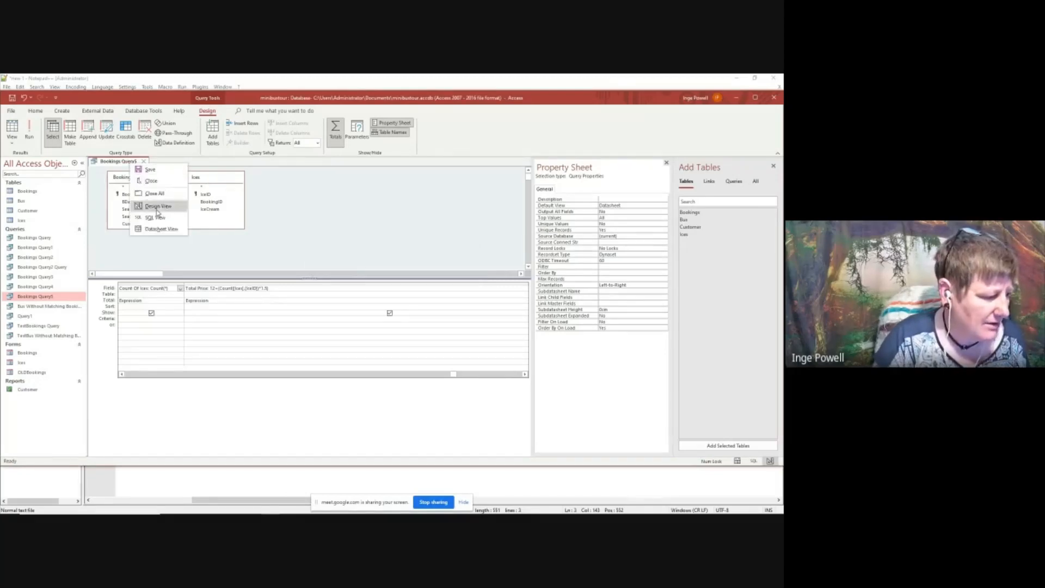
click(150, 170)
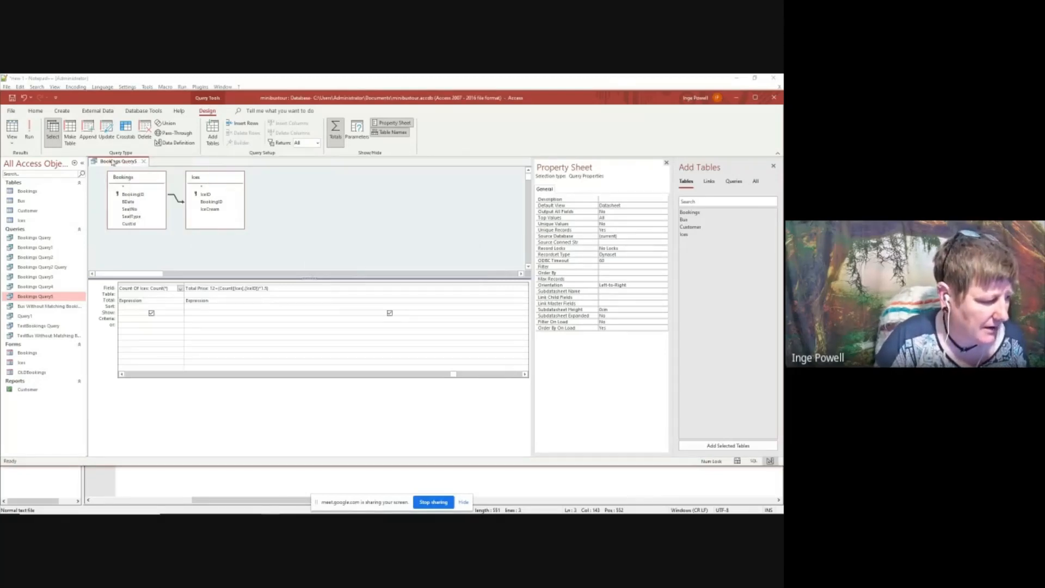
click(31, 129)
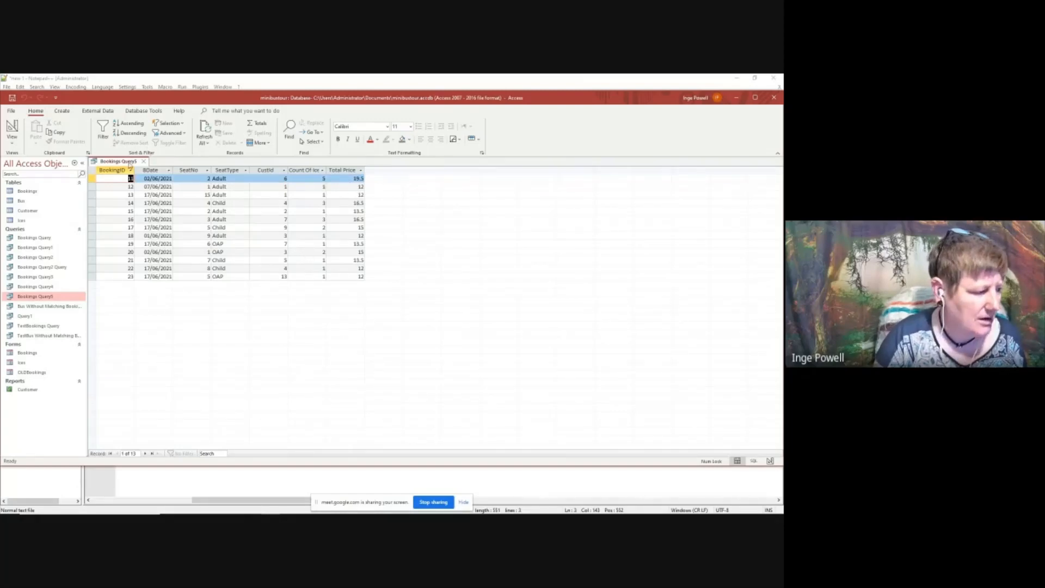
Return to the query's design and change the Count Of Ices expression to Count([Ices].[IceID])
right_click(131, 163)
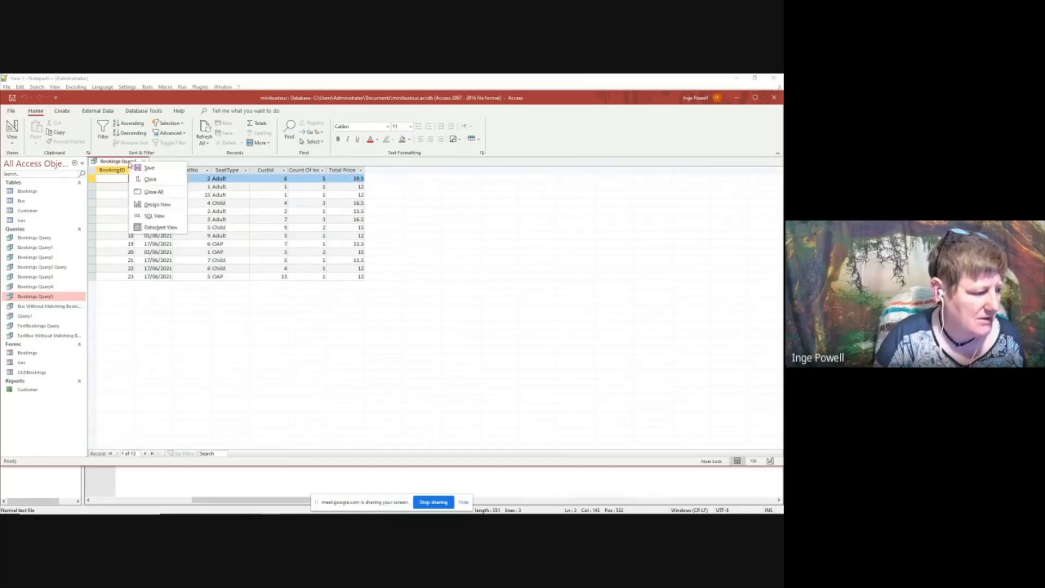
click(158, 204)
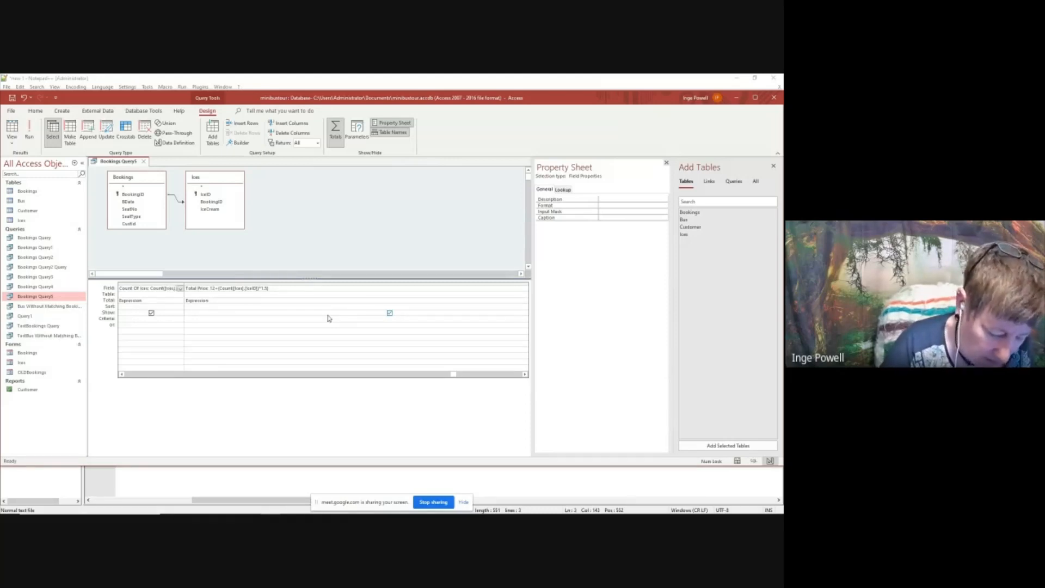
text([IceID)
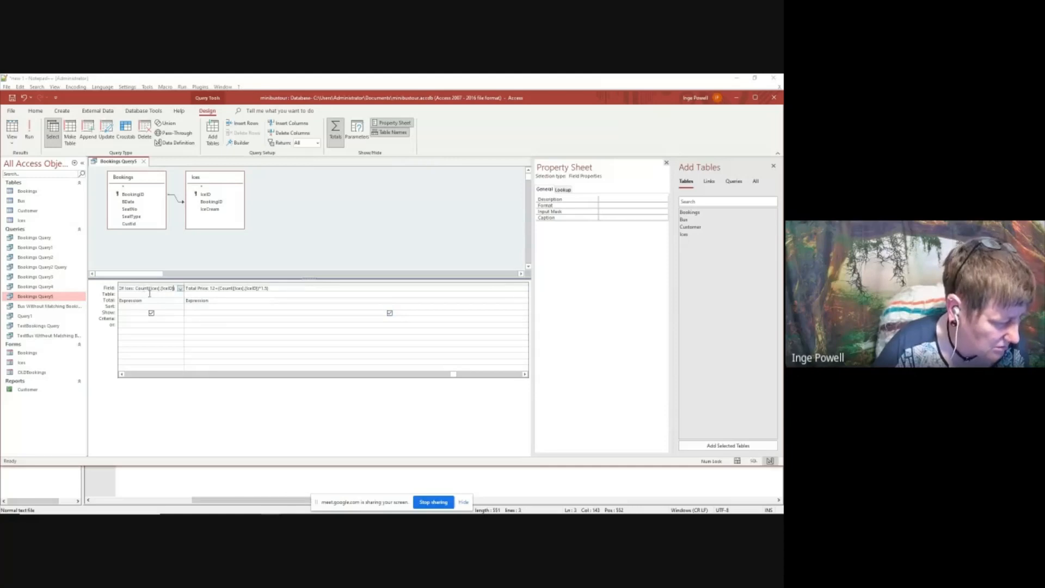
click(195, 313)
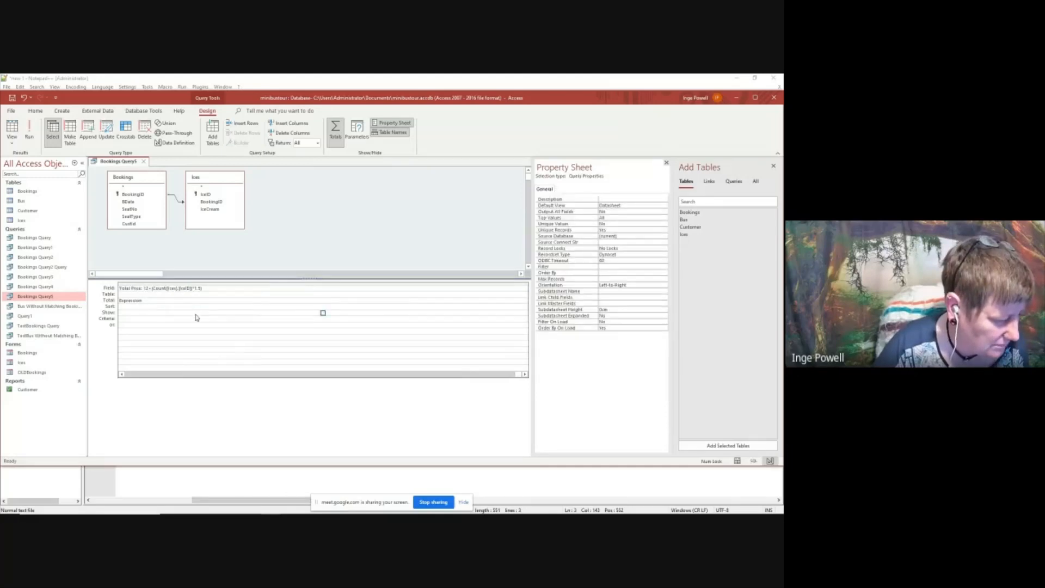
Save the query with the revised ices count and run it
right_click(125, 162)
click(145, 167)
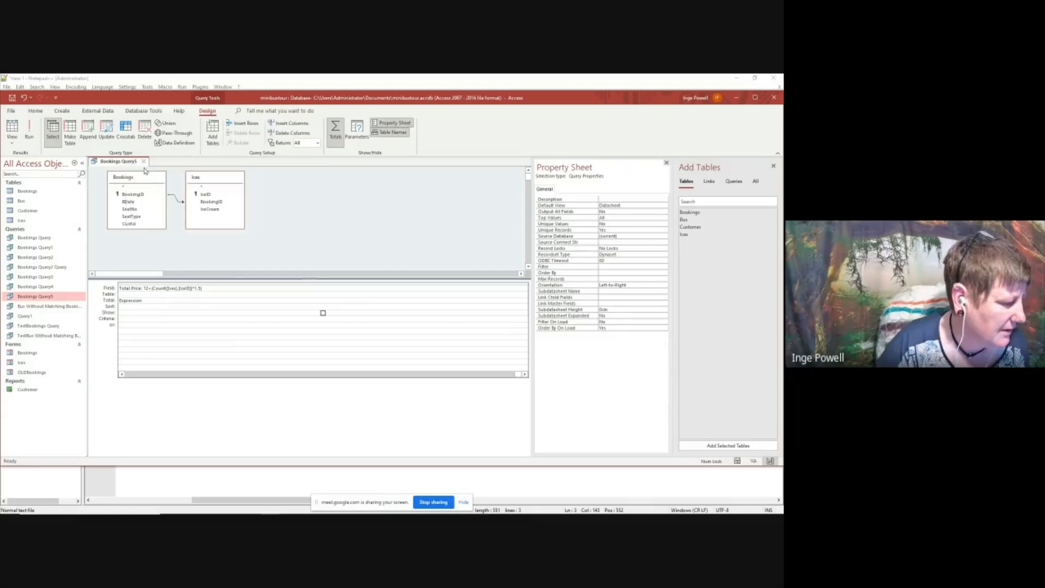
click(31, 131)
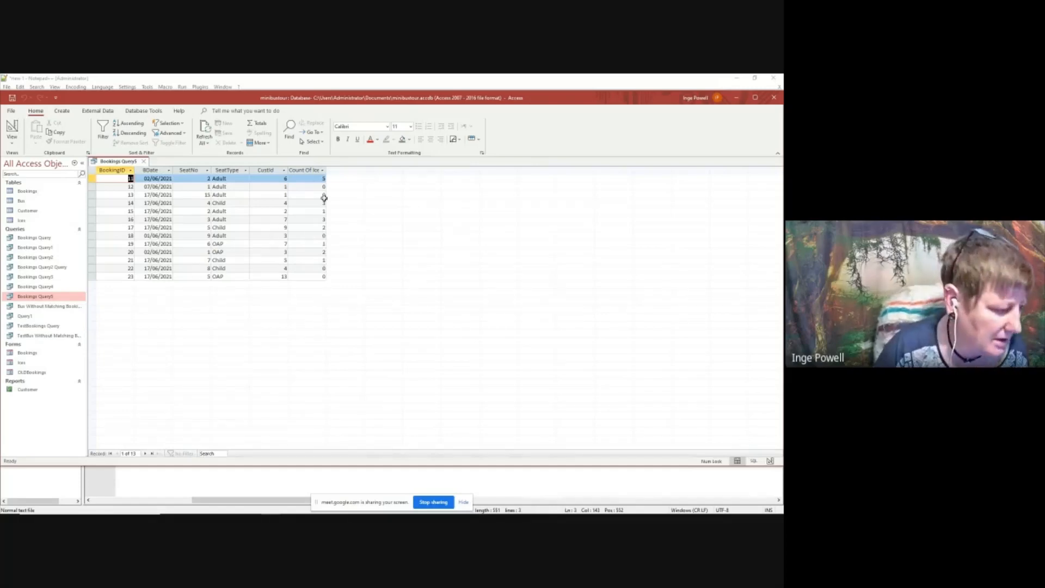
Return to the query's design and include the Total Price column in the output again
right_click(129, 163)
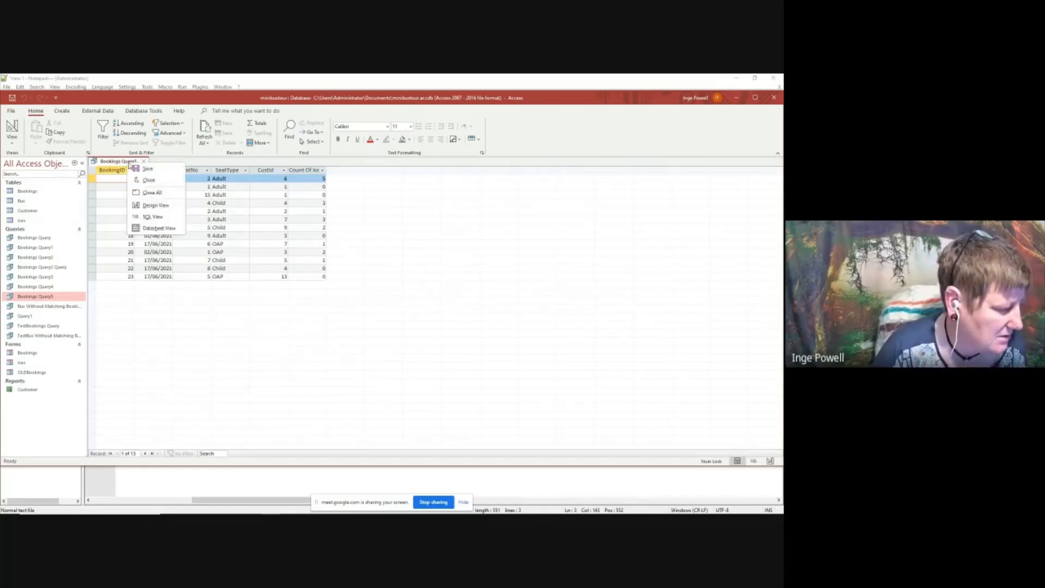
click(155, 204)
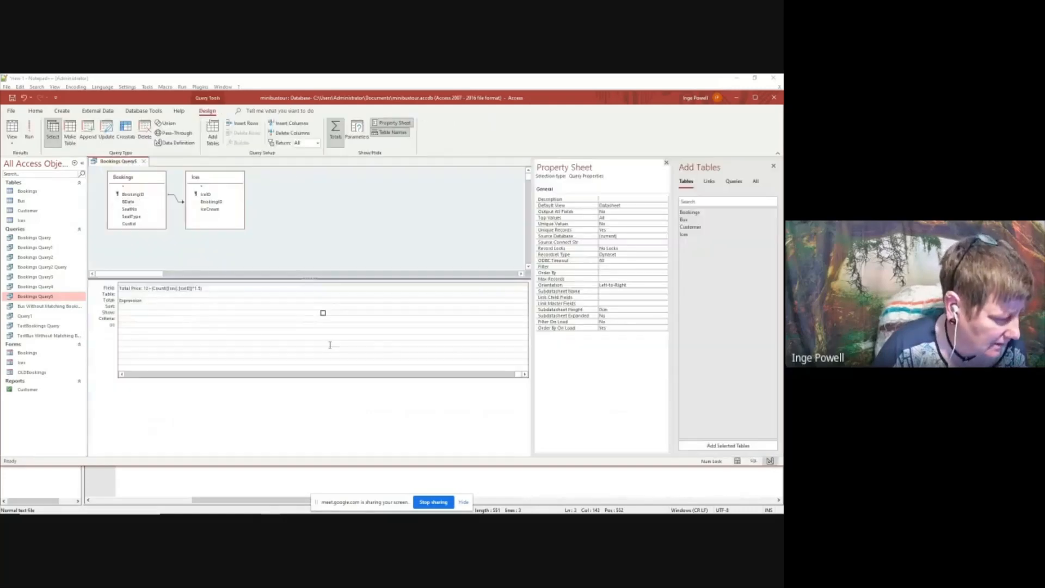
click(324, 311)
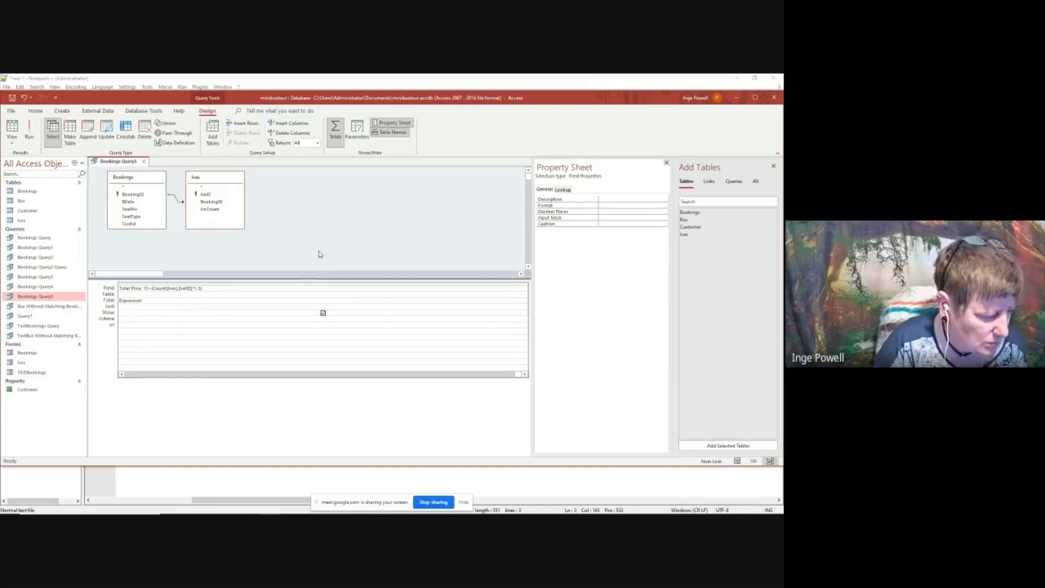
click(121, 375)
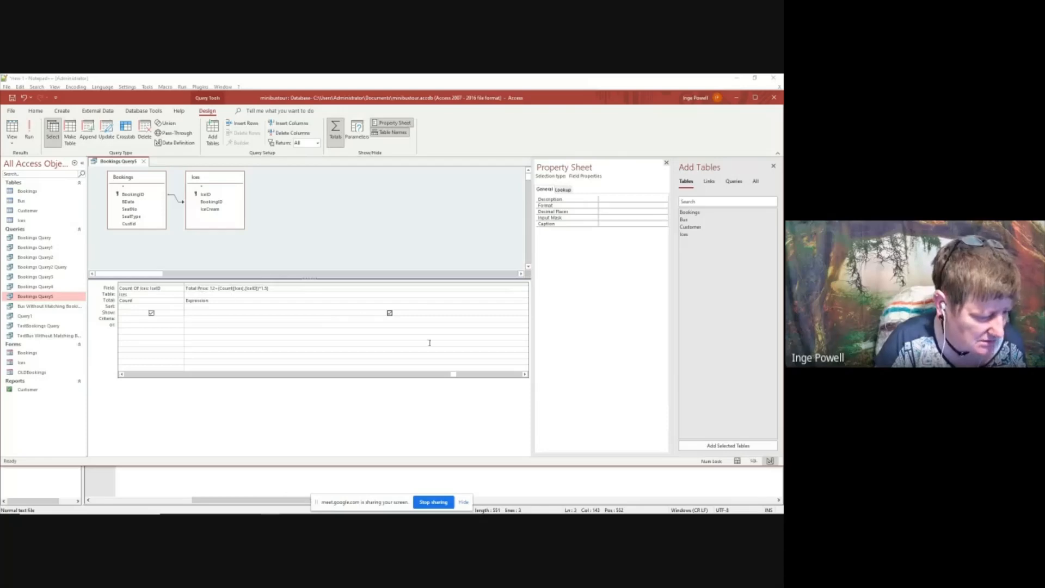
Select the calculated Total Price column in the query design and set its format to Currency
click(473, 375)
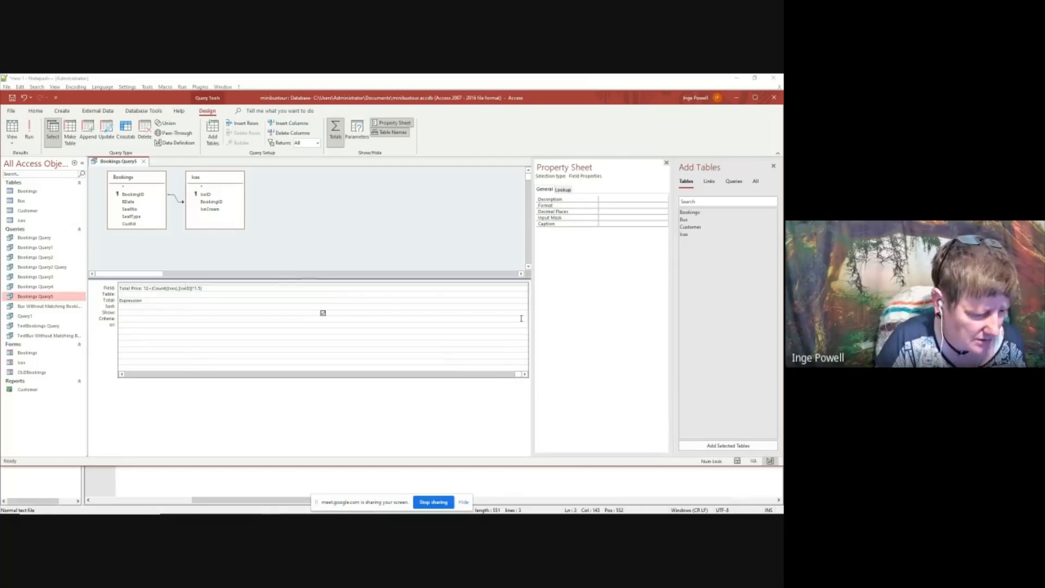
click(526, 374)
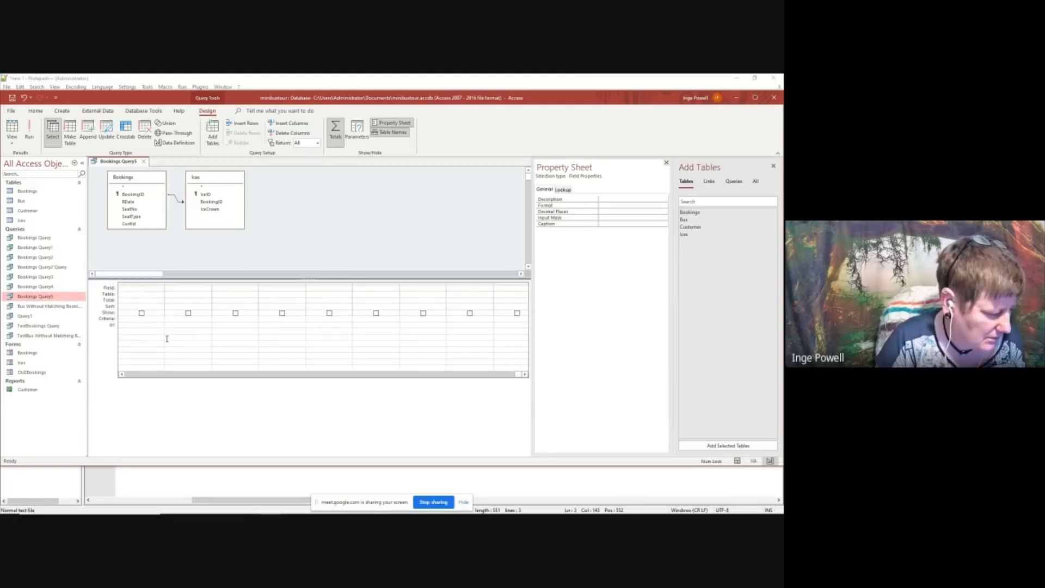
click(121, 374)
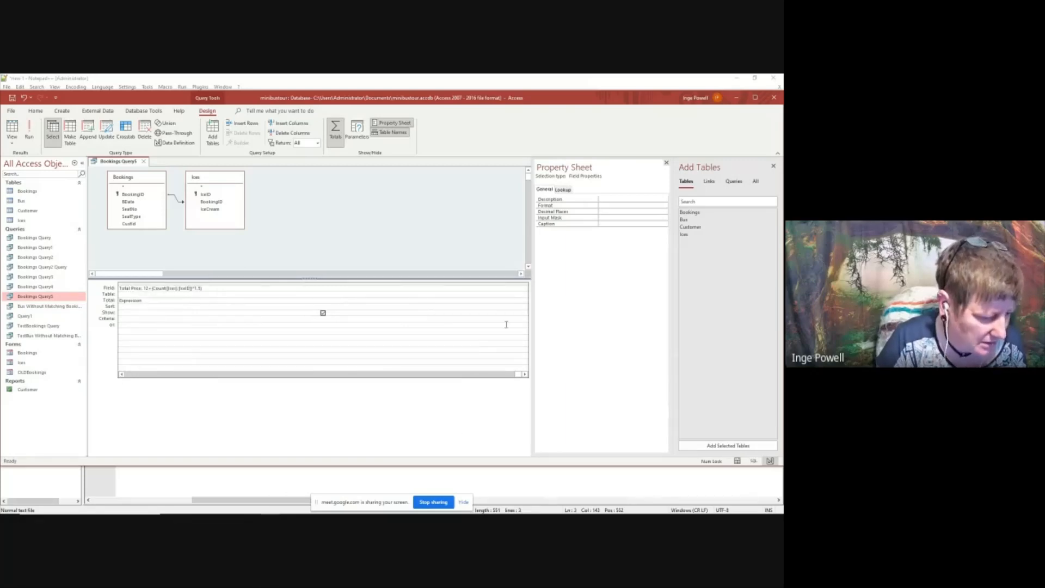
click(528, 315)
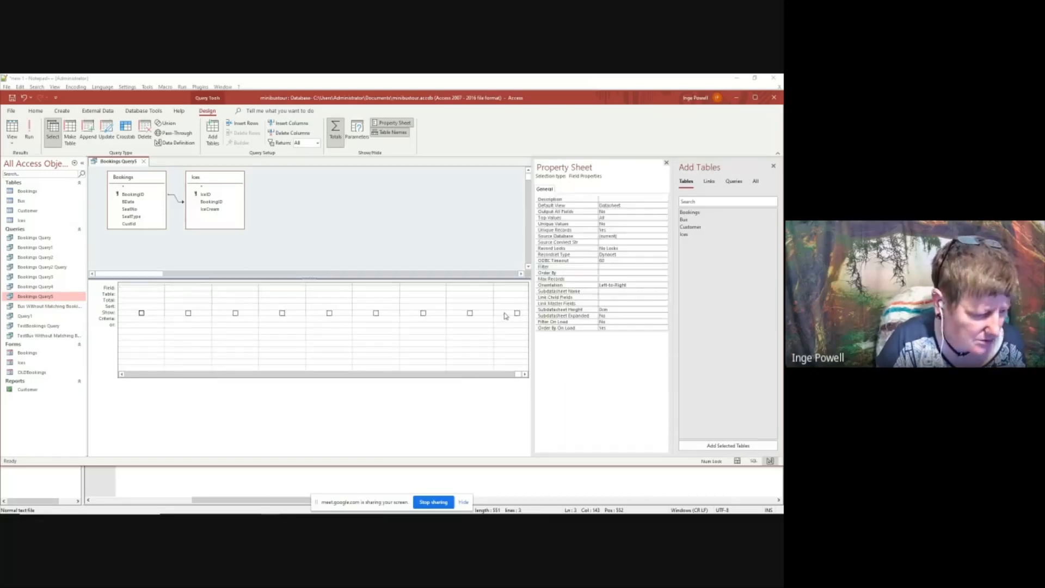
click(121, 374)
click(122, 374)
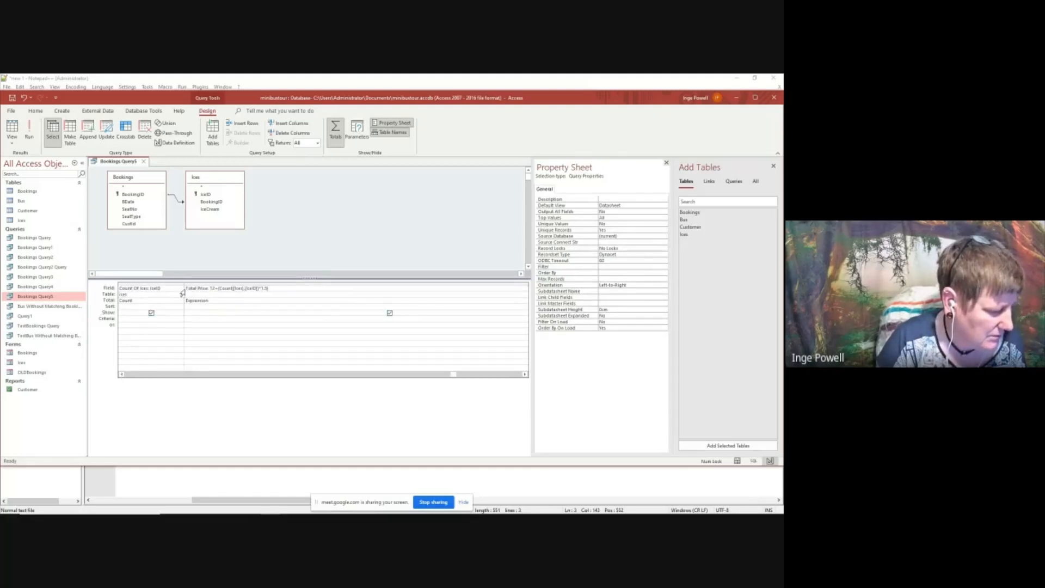
click(226, 283)
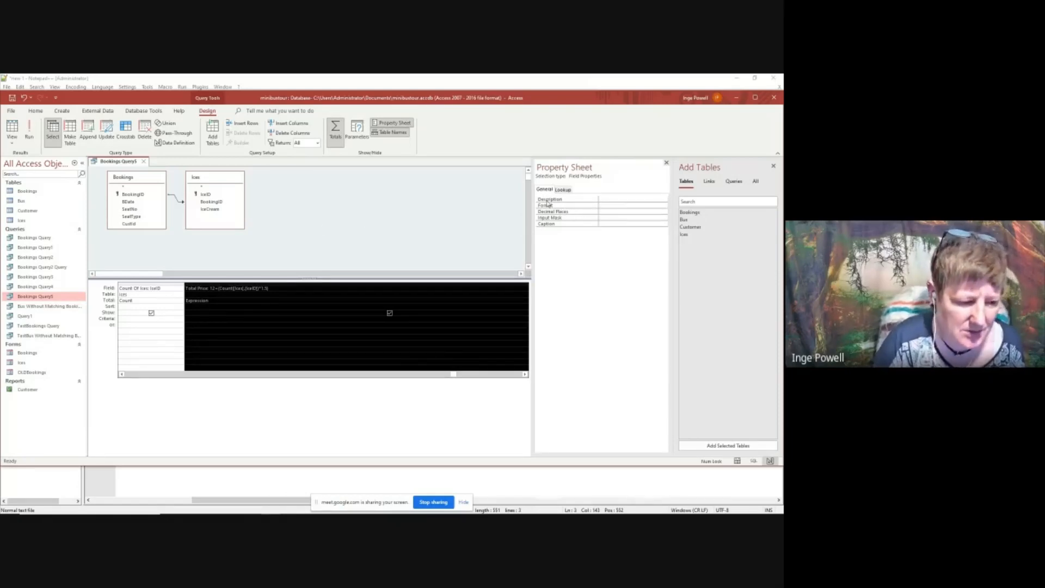
click(621, 205)
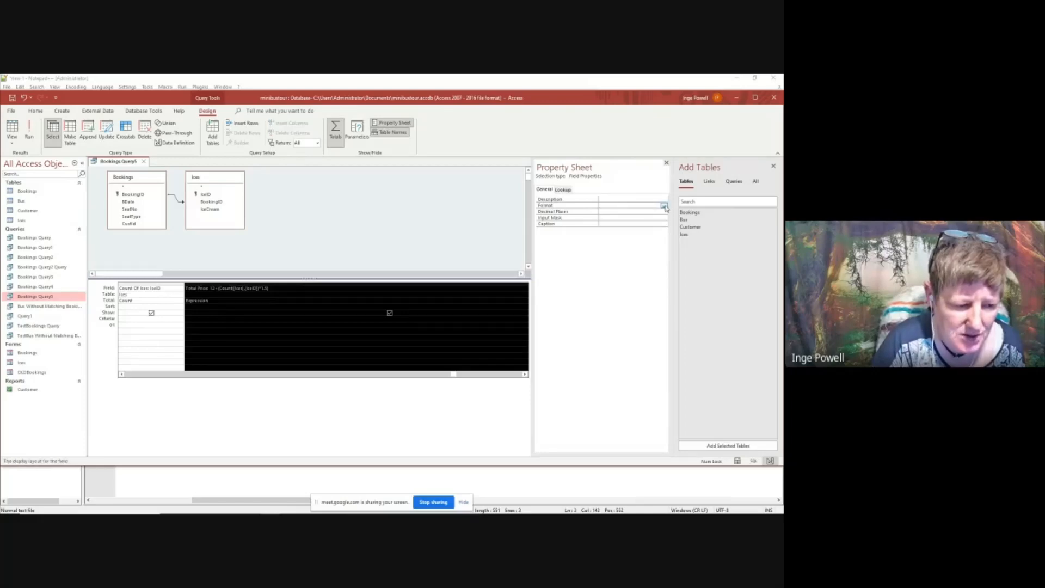
click(664, 205)
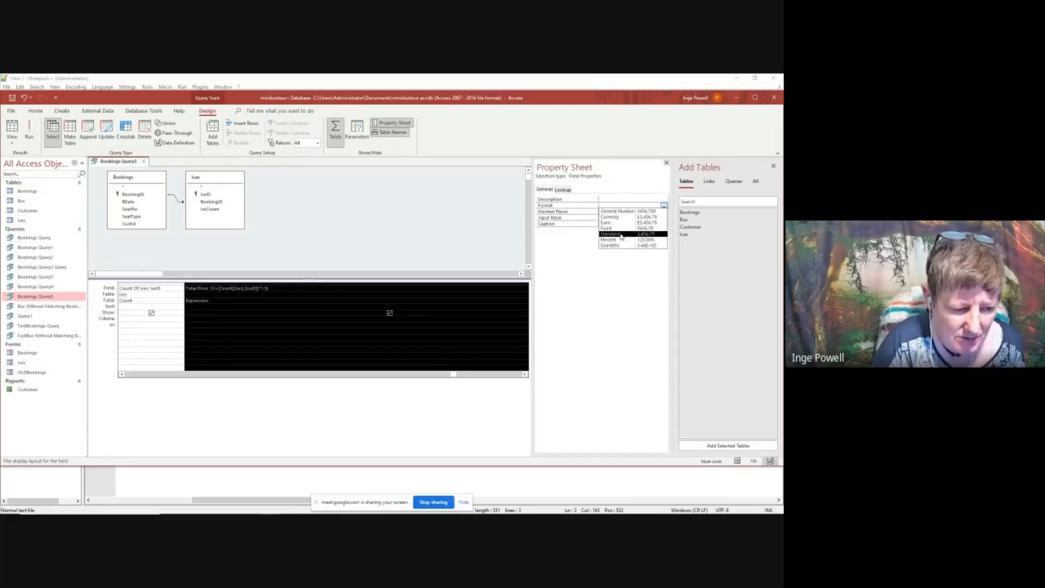
click(651, 217)
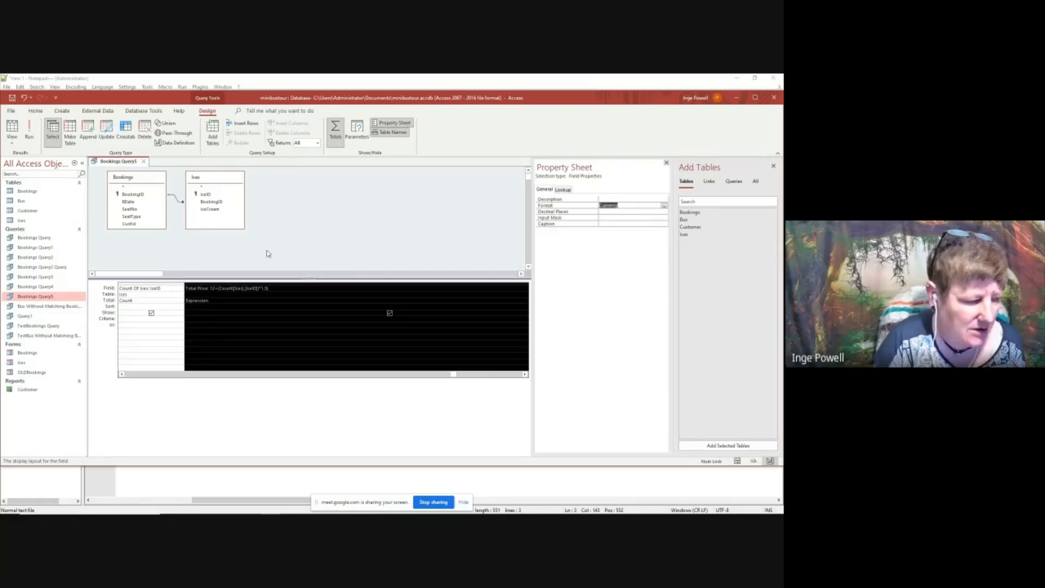
click(255, 359)
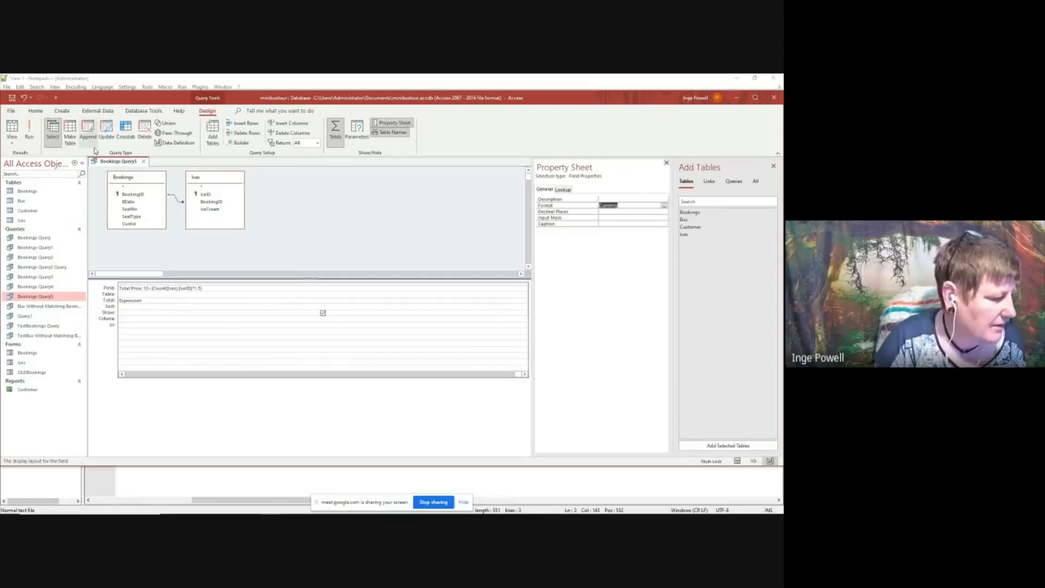
Save the query with the currency-formatted Total Price and show its results as a datasheet
right_click(120, 162)
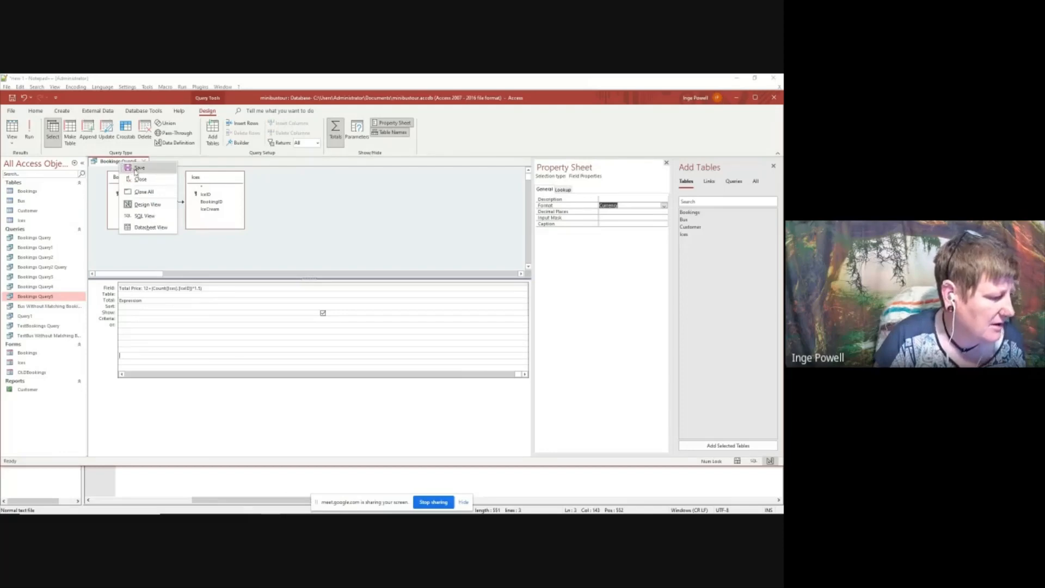
click(135, 168)
right_click(109, 163)
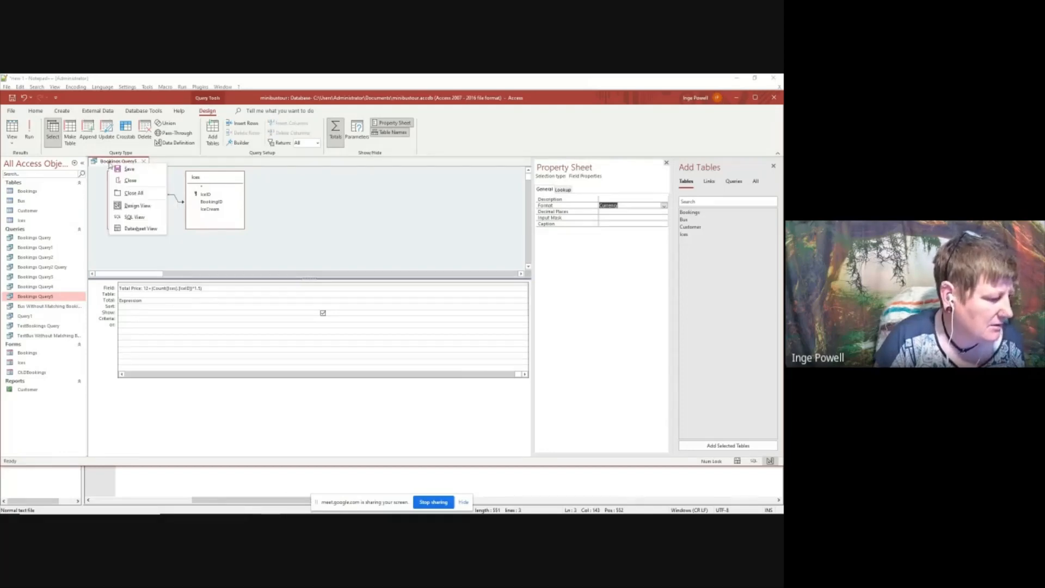
click(139, 229)
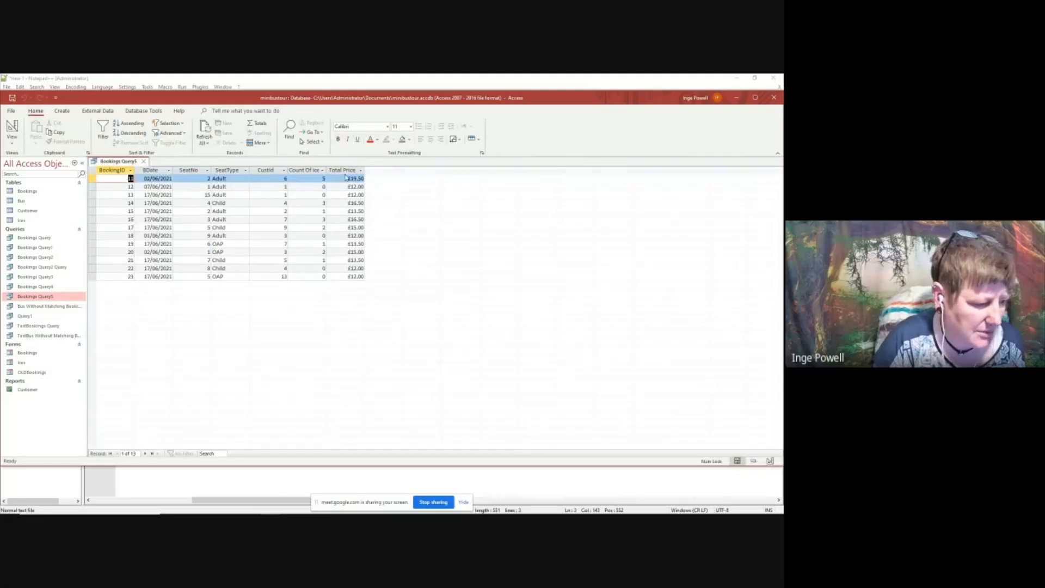